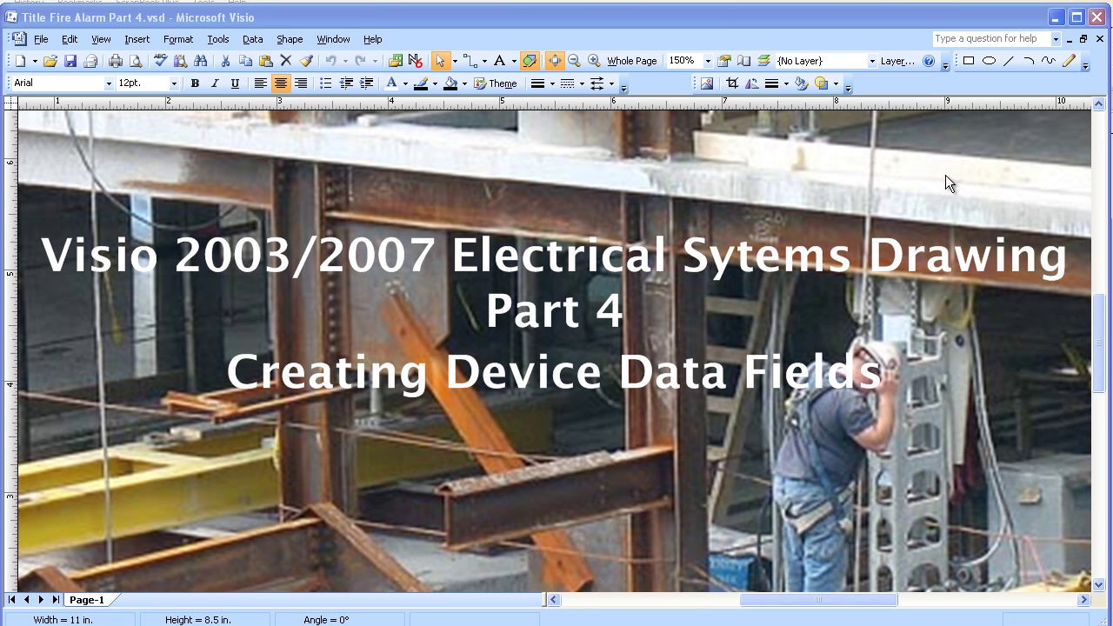
# Close the title card and zoom the floor plan to 600% on room 105's device symbols.
pyautogui.click(1100, 39)
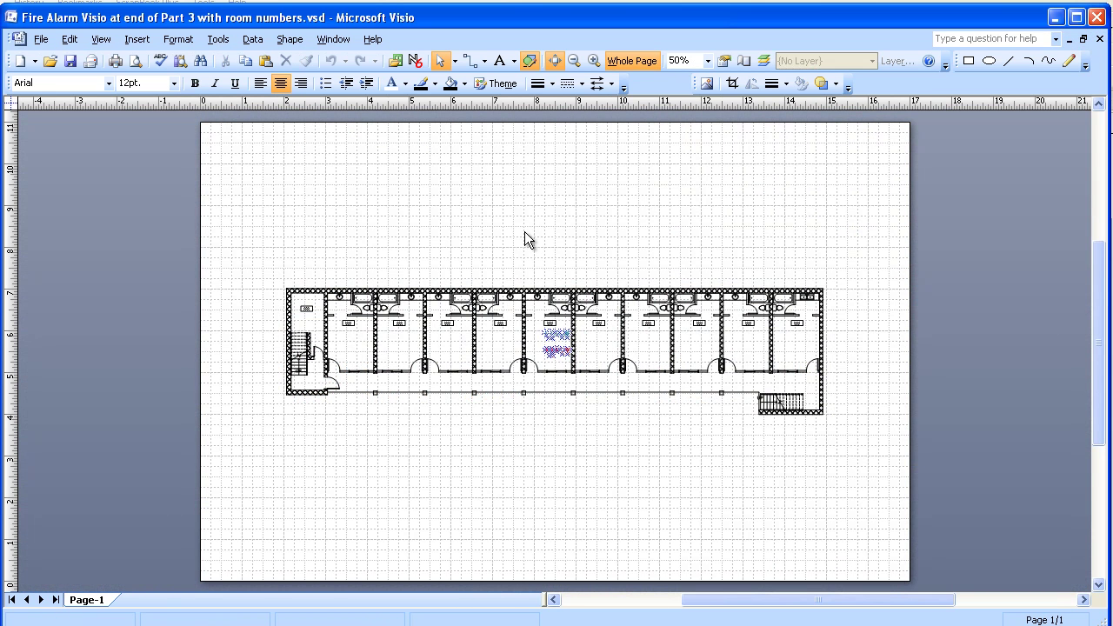
pyautogui.click(594, 60)
pyautogui.click(594, 60)
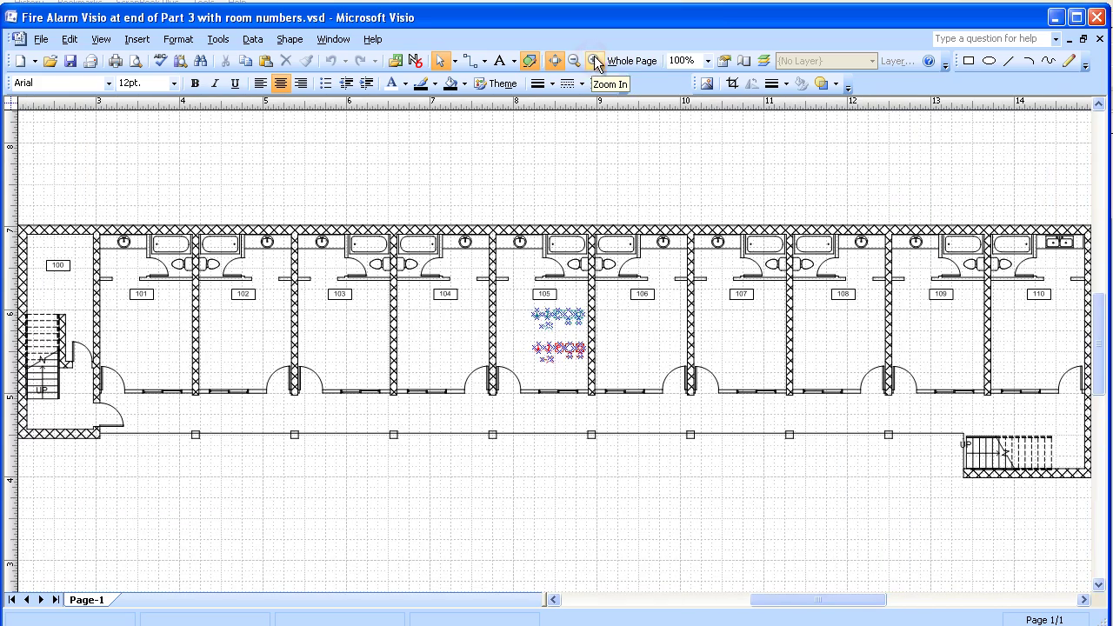
pyautogui.click(594, 60)
pyautogui.click(594, 60)
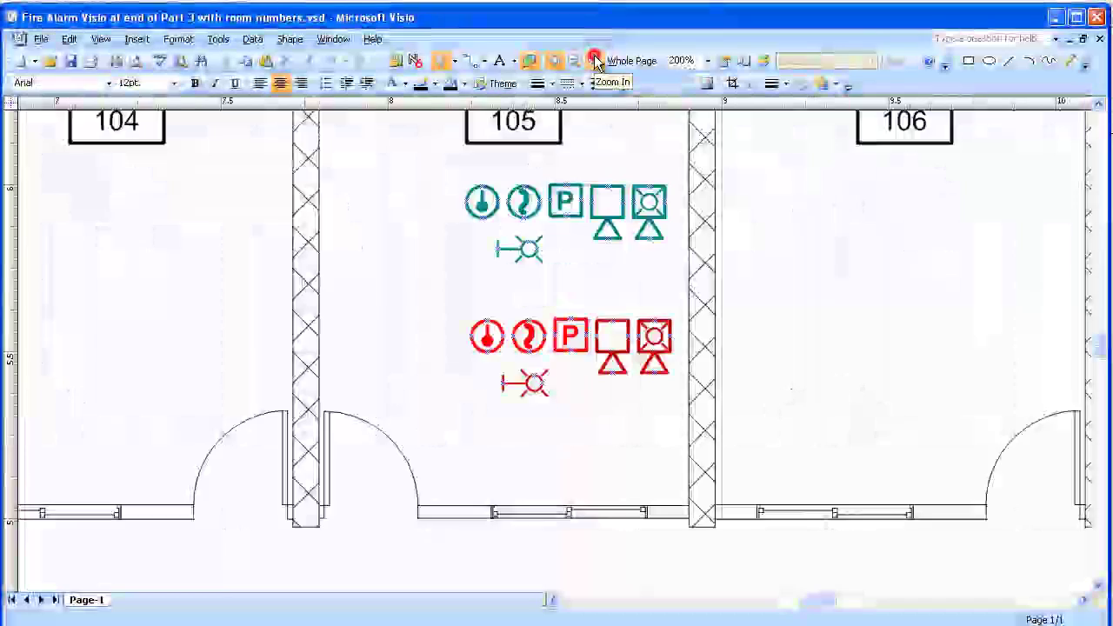
pyautogui.click(594, 60)
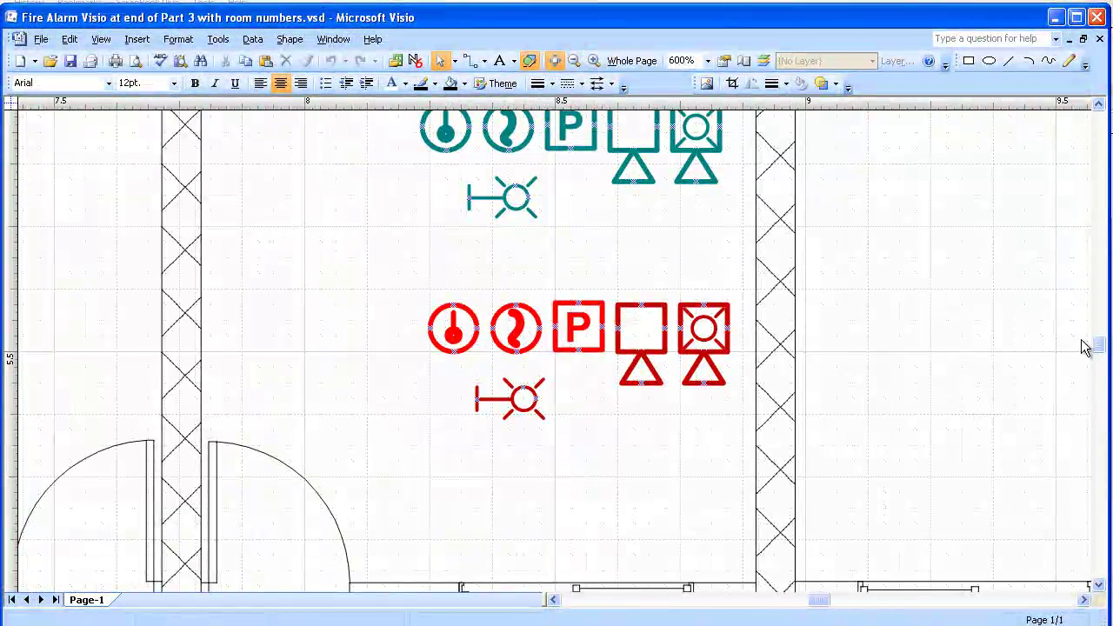
pyautogui.moveTo(1097, 347); pyautogui.dragTo(1098, 342)
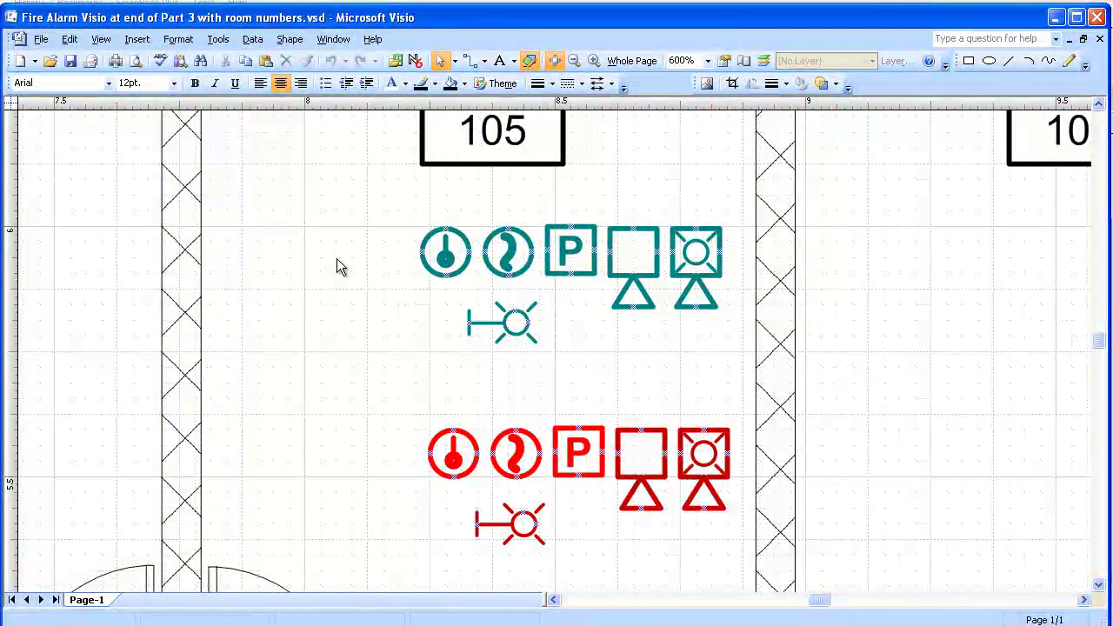
# Marquee-select all teal and red device symbols and open Shape Data for them.
pyautogui.moveTo(307, 201); pyautogui.dragTo(752, 556)
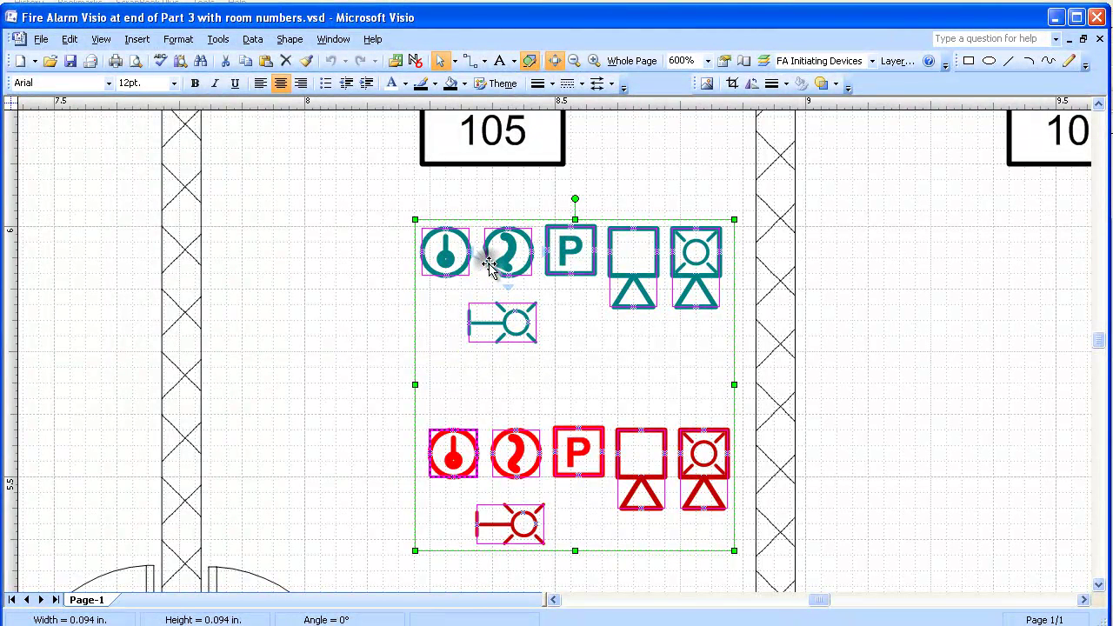
pyautogui.rightClick(490, 268)
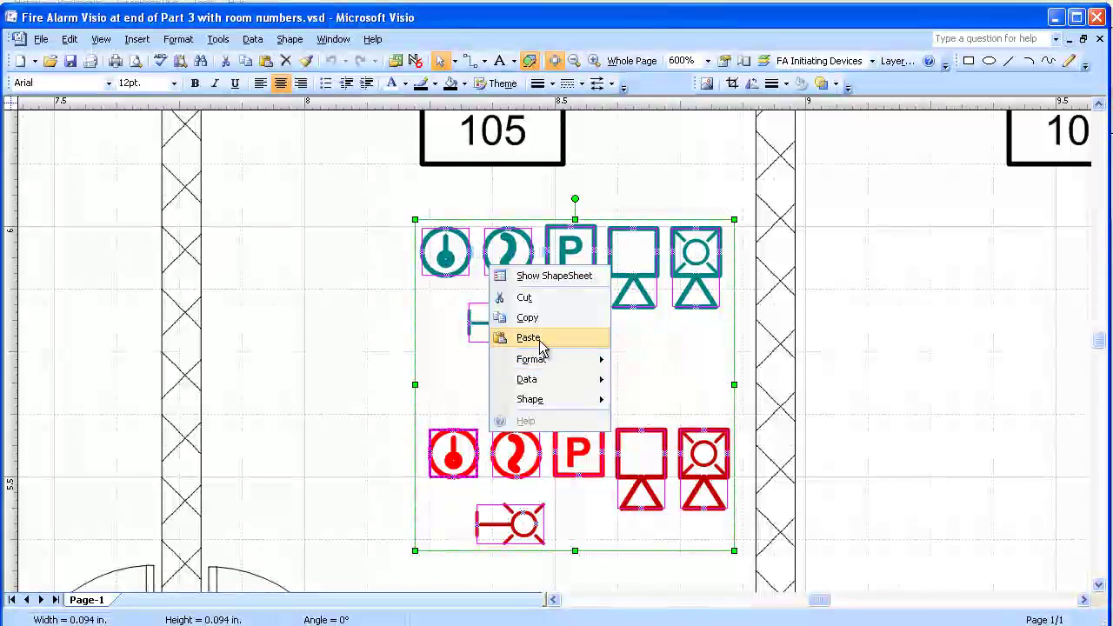
pyautogui.moveTo(555, 385)
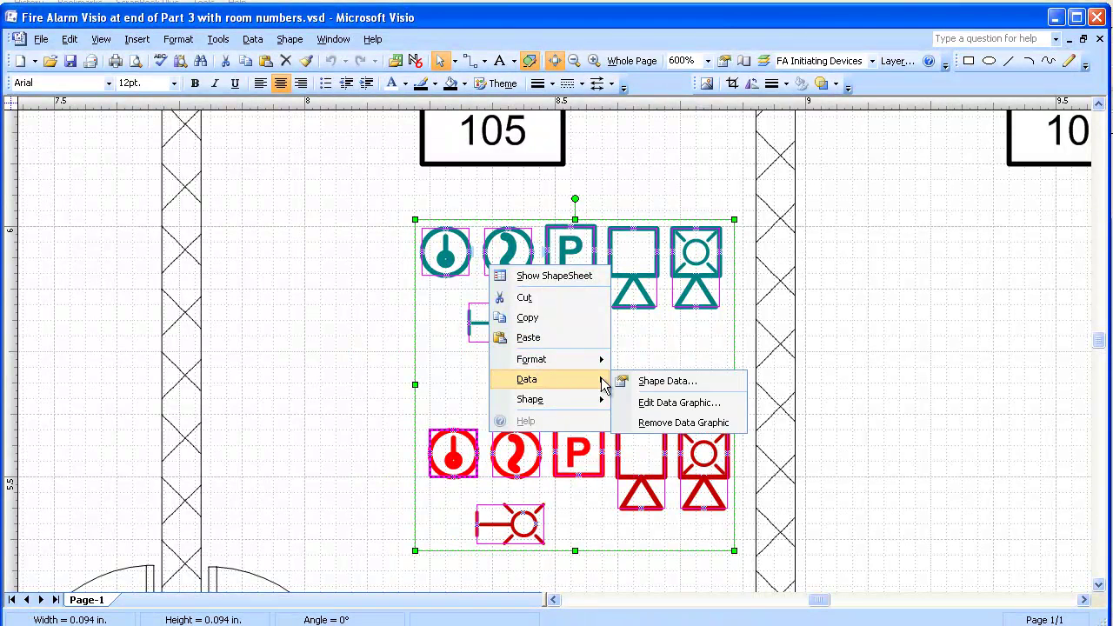
pyautogui.click(667, 383)
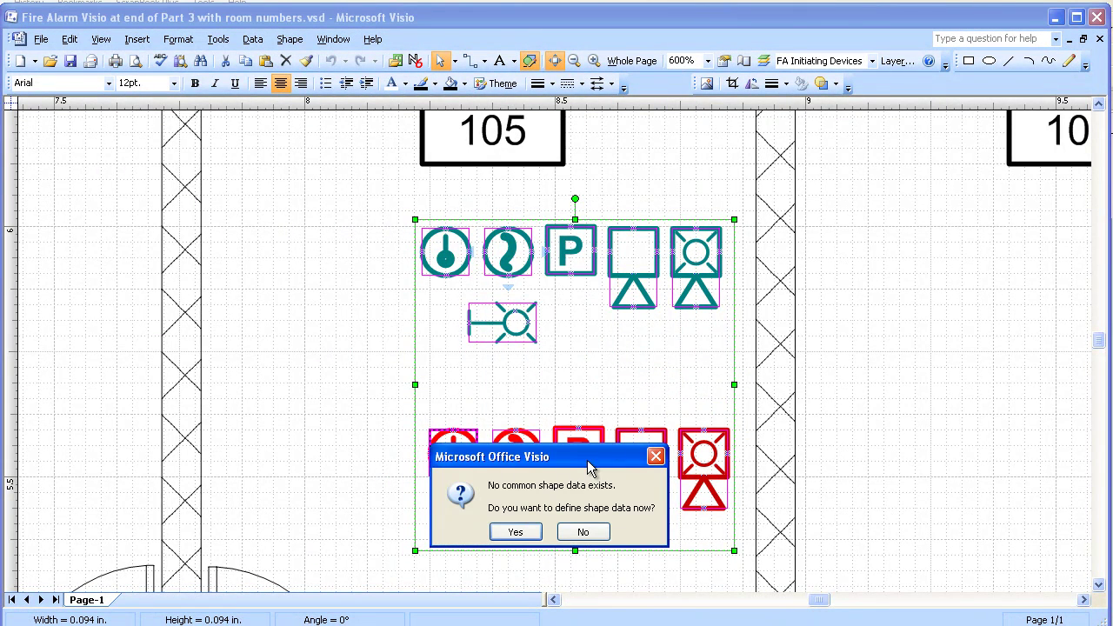
# Define a Type fixed-list property: Pul Station, Heat Detector, Smoke Detector, Horn, Horn/Strobe, Strobe.
pyautogui.click(519, 533)
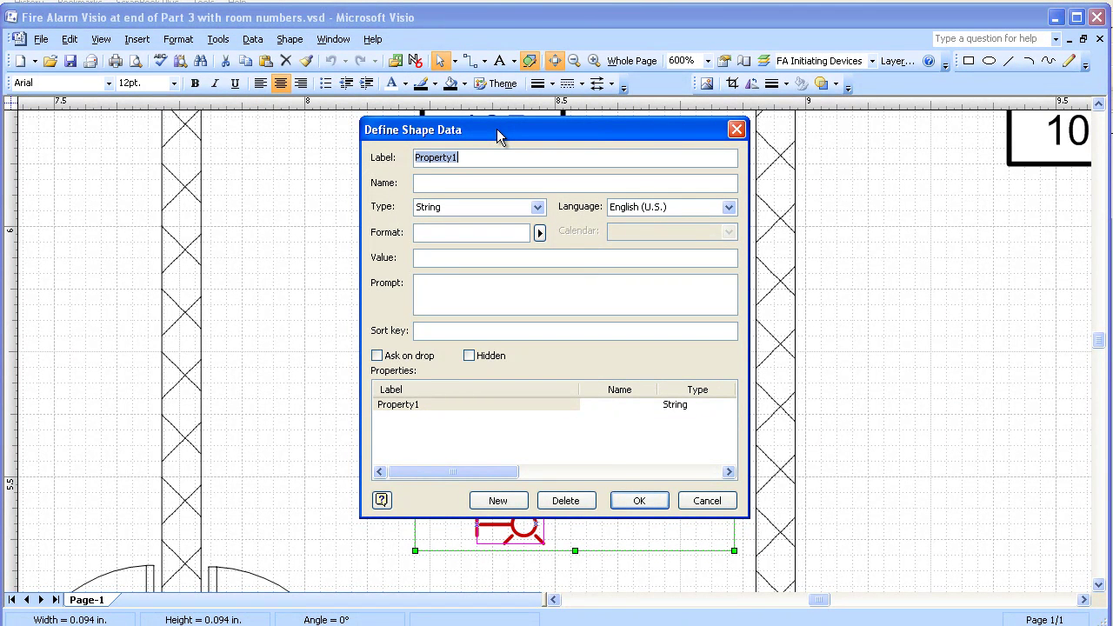
pyautogui.write('Ty')
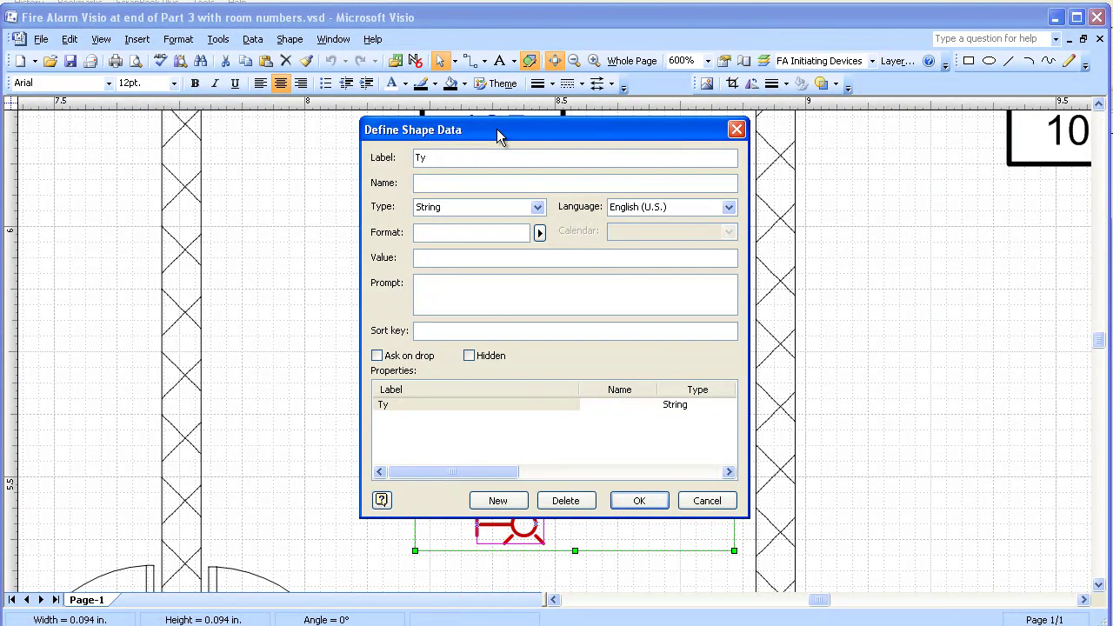
pyautogui.write('pe')
pyautogui.click(428, 182)
pyautogui.write('Type')
pyautogui.click(419, 182)
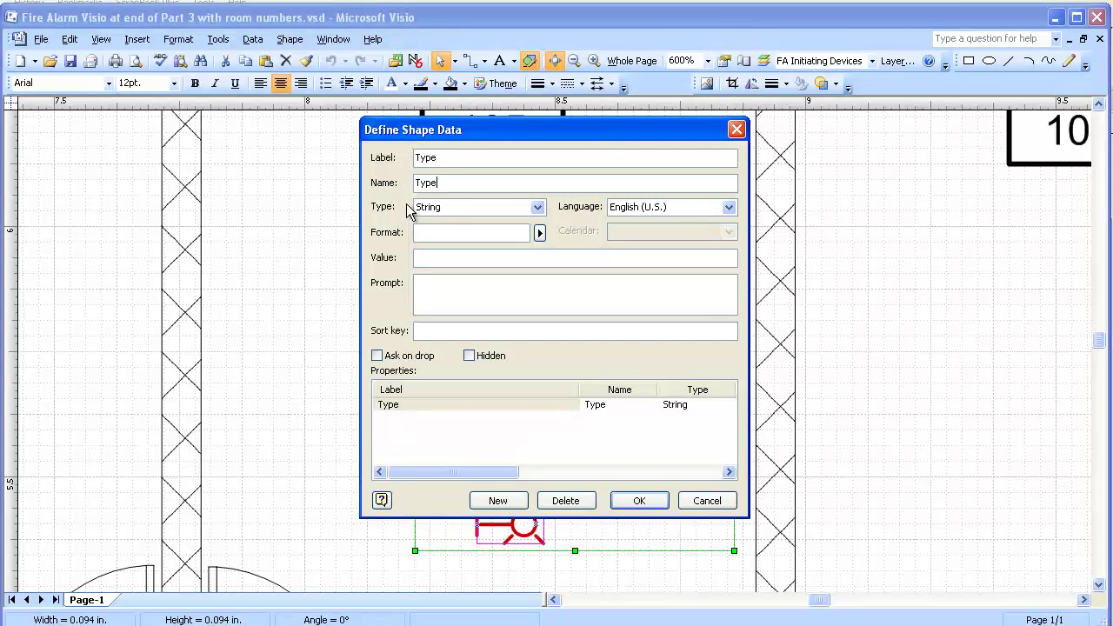
pyautogui.click(538, 207)
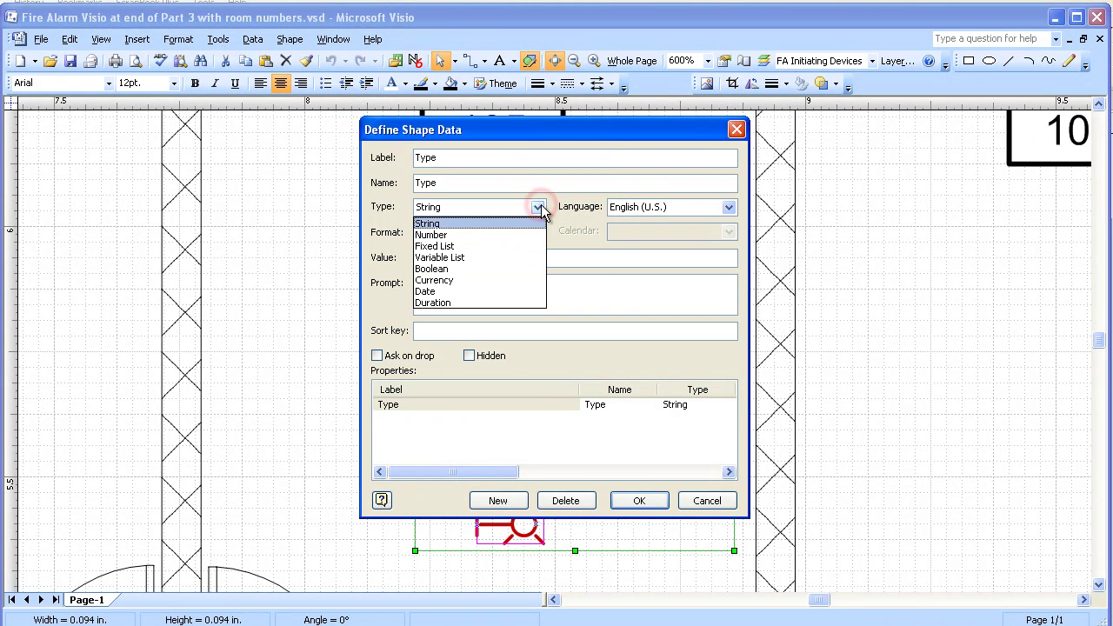
pyautogui.click(446, 247)
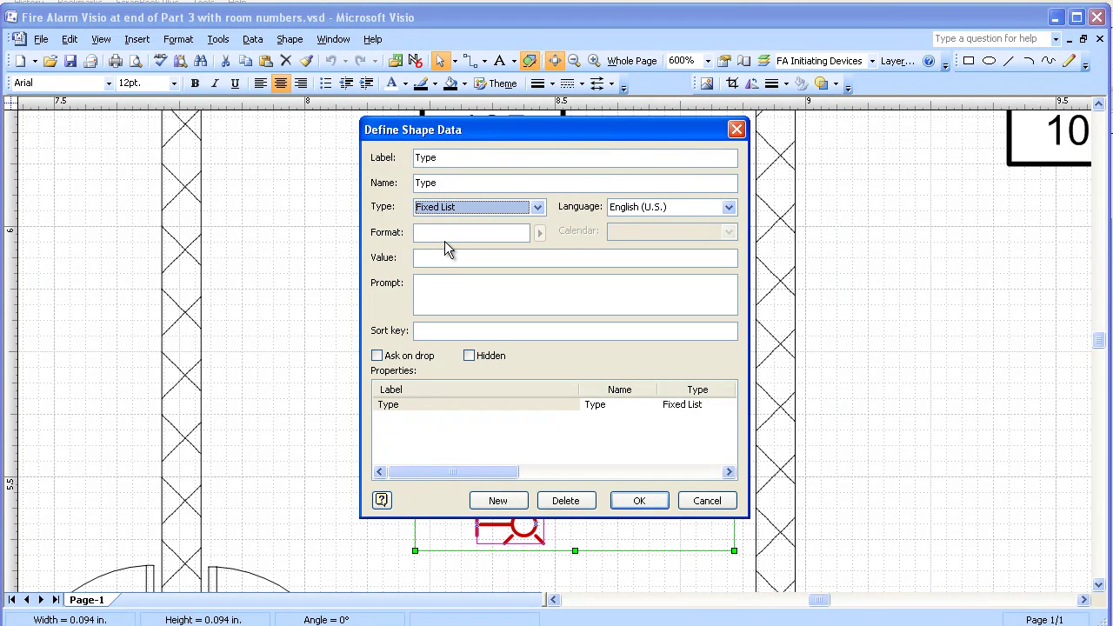
pyautogui.click(427, 233)
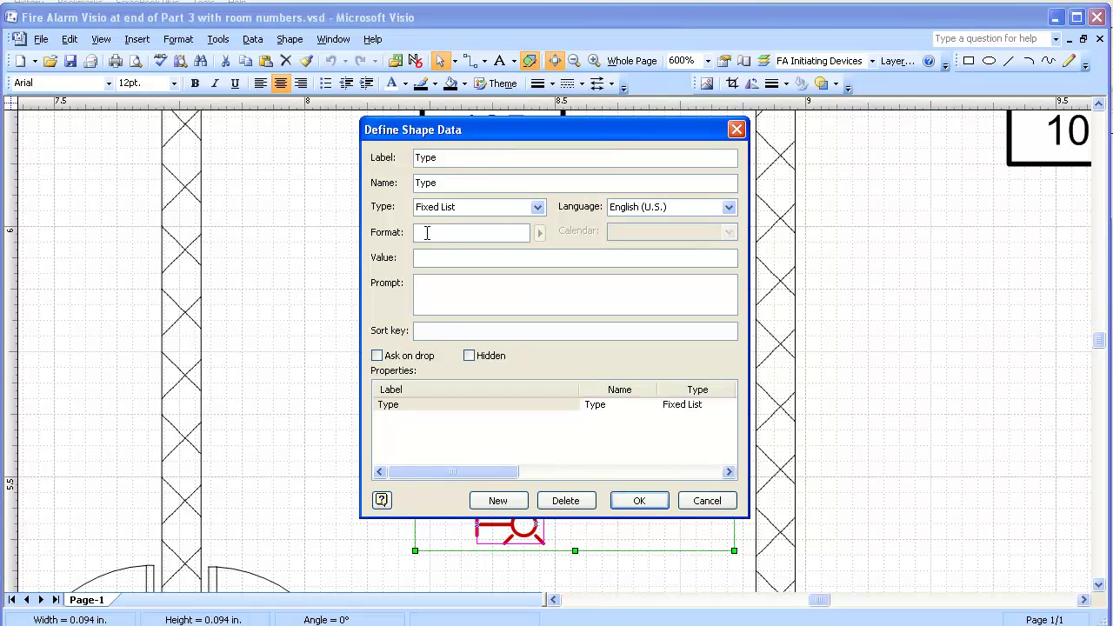
pyautogui.write('Pu')
pyautogui.write('l')
pyautogui.write(' Station')
pyautogui.write(';')
pyautogui.write('Heat De')
pyautogui.write('tector')
pyautogui.write(';')
pyautogui.write('Smoke D')
pyautogui.write('etector')
pyautogui.write(';')
pyautogui.write('Horn')
pyautogui.write(';')
pyautogui.write('Horn')
pyautogui.write('/Strobe')
pyautogui.write(';')
pyautogui.write('Strobe')
# Add a new property labelled and named Circuit with default value In.
pyautogui.click(499, 504)
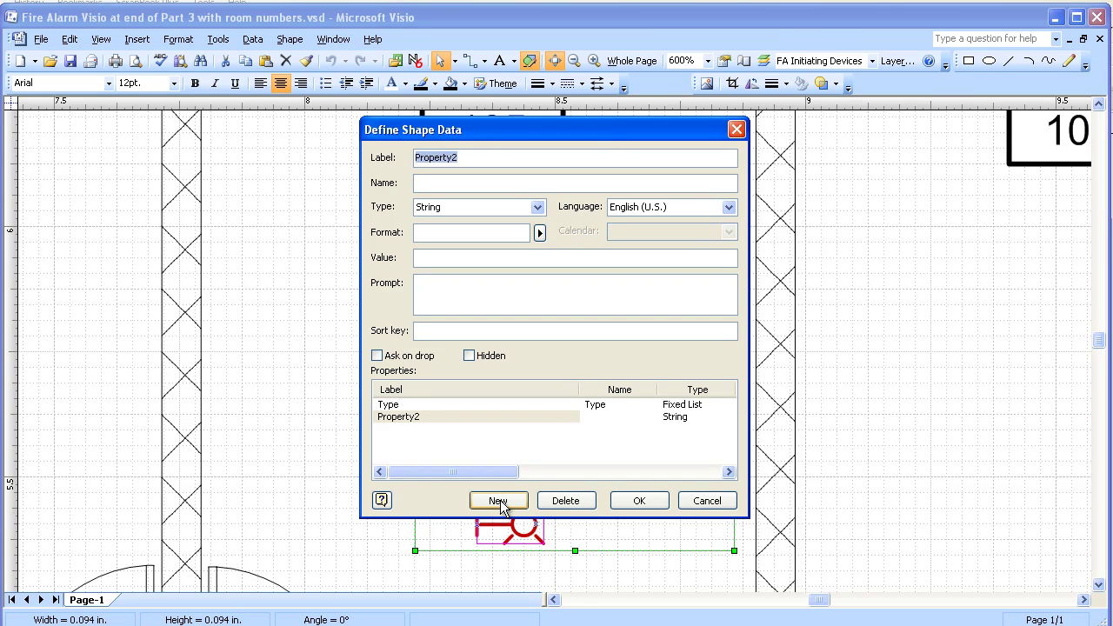
pyautogui.write('Circuit')
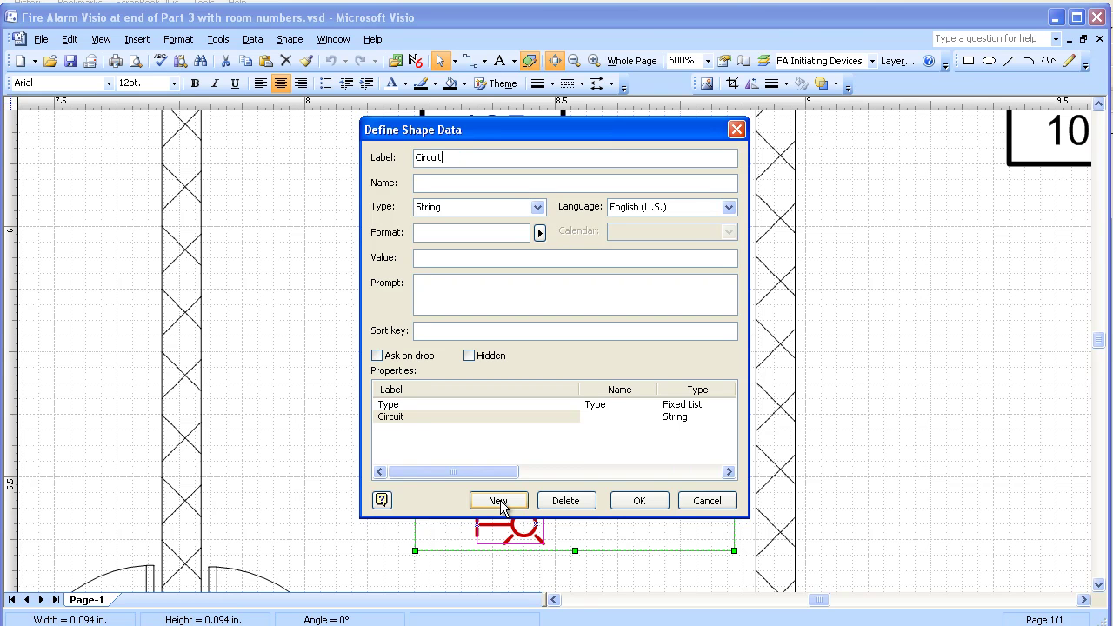
pyautogui.click(435, 181)
pyautogui.write('C')
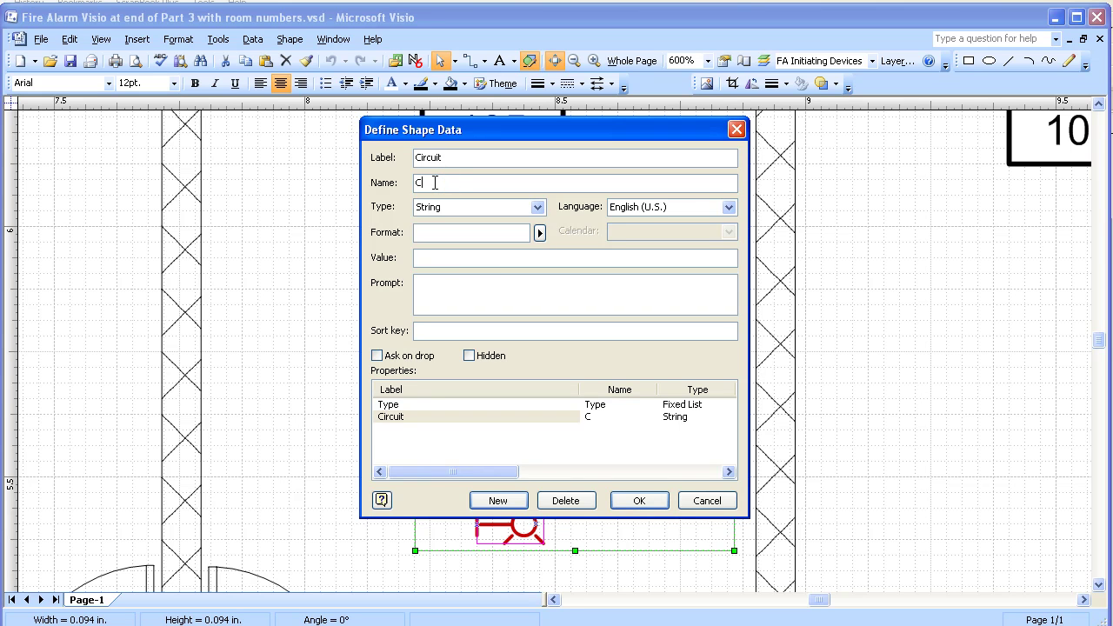
pyautogui.write('ircuit')
pyautogui.click(433, 259)
pyautogui.write('n')
# Add a new property labelled Device ID with internal name Device_ID.
pyautogui.click(504, 502)
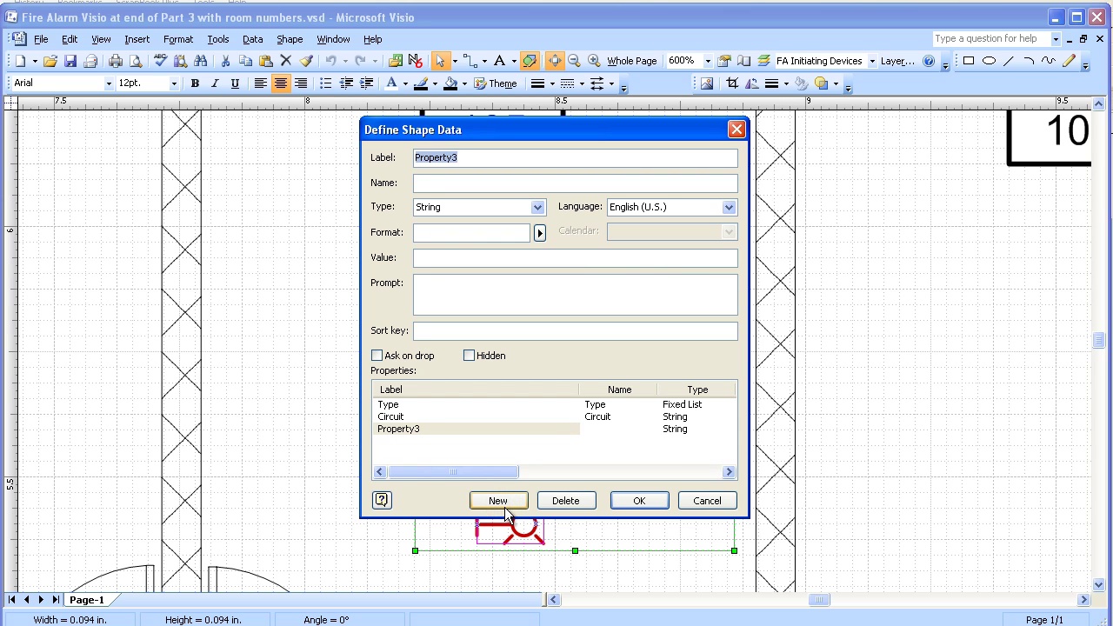
pyautogui.write('Device ID')
pyautogui.click(432, 182)
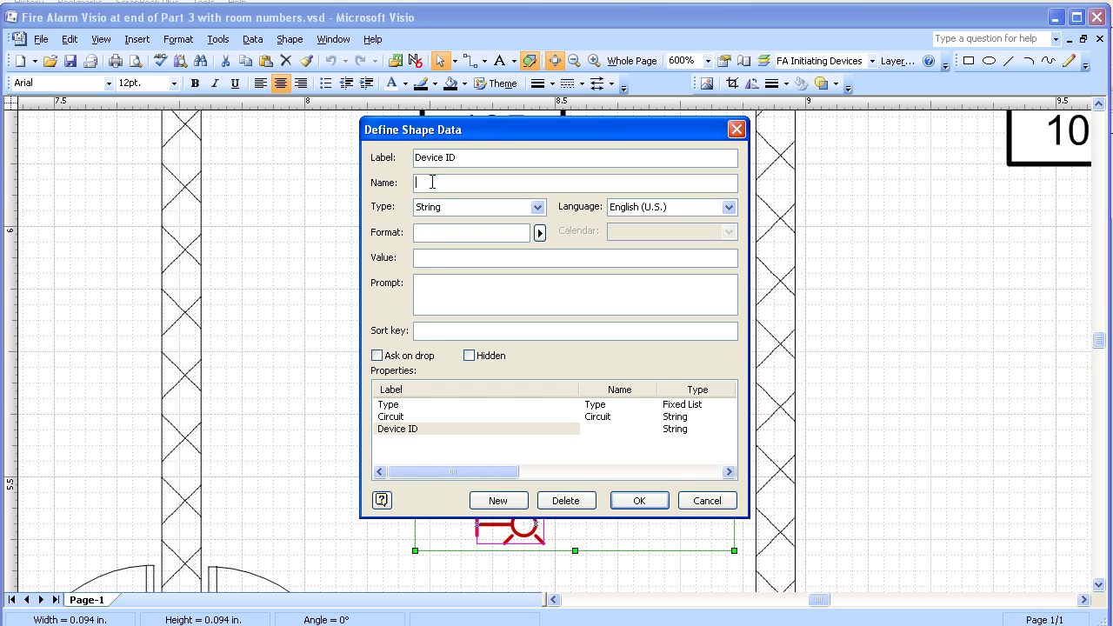
pyautogui.write('Device_ID')
pyautogui.click(434, 257)
# Add a Room No property named Room_No defaulting to nnn and save the definitions.
pyautogui.click(497, 501)
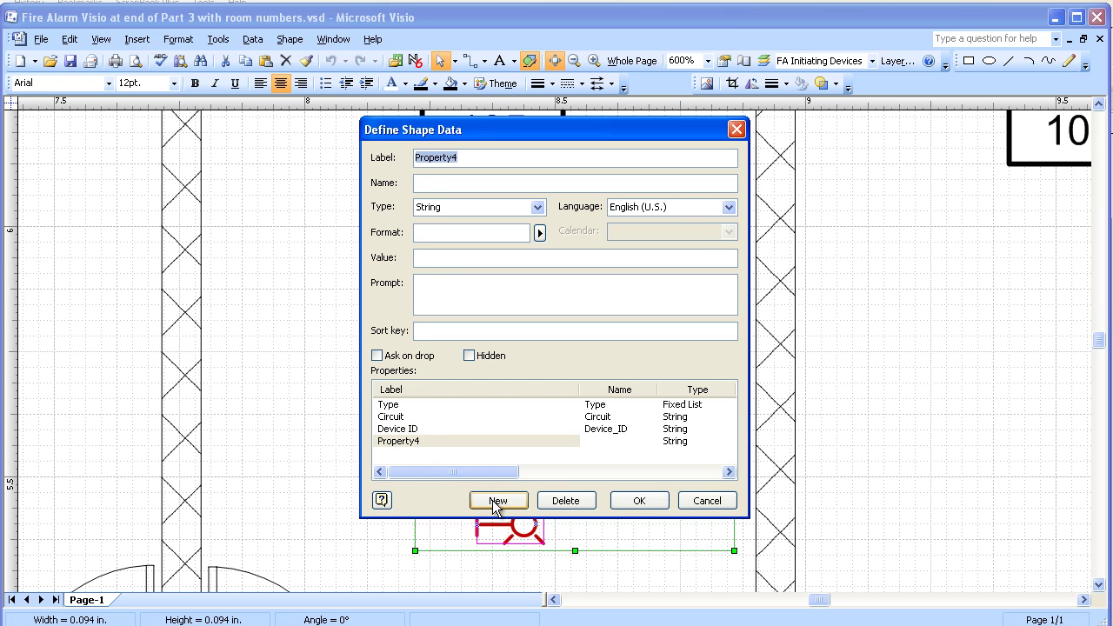
pyautogui.write('Room No')
pyautogui.click(429, 182)
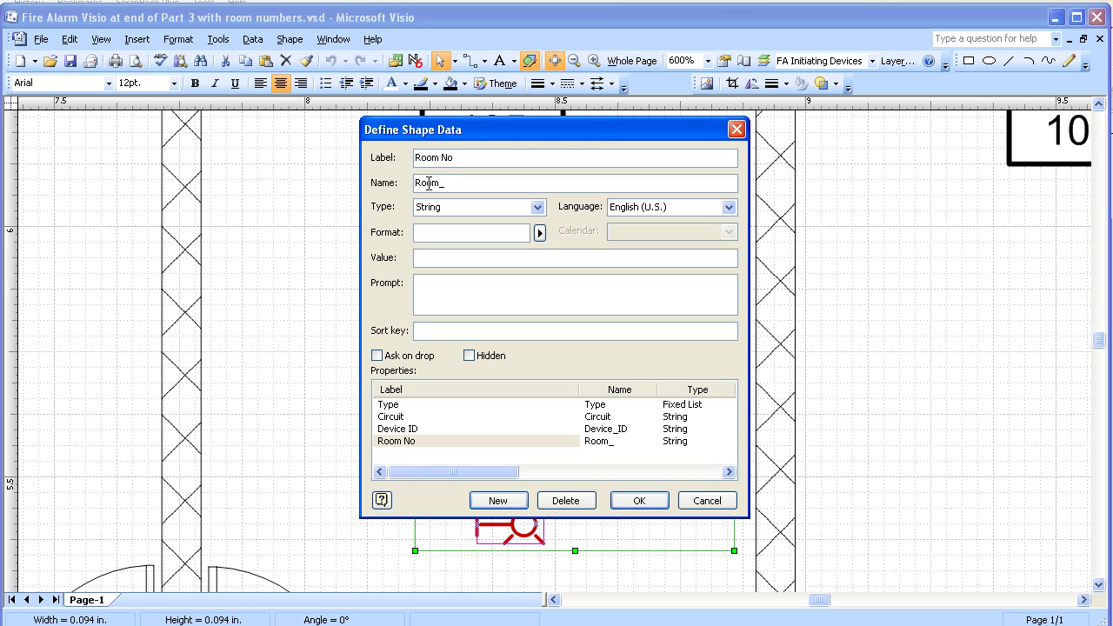
pyautogui.write('Room_No')
pyautogui.click(422, 258)
pyautogui.click(639, 500)
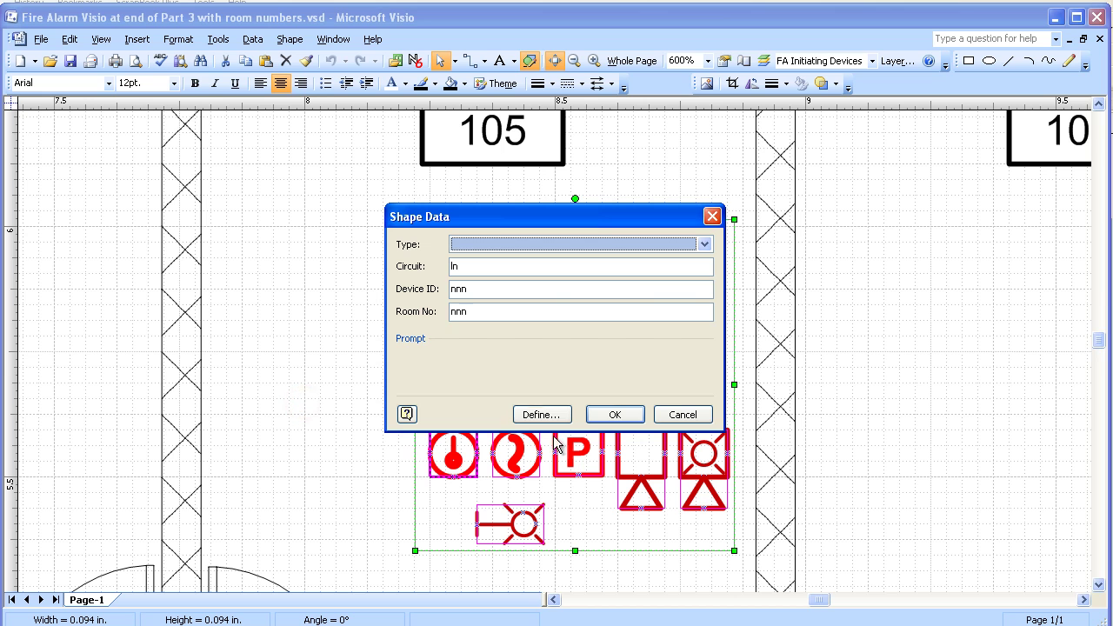
# Confirm the symbols' shape data, deselect them, and display the Shape Data window.
pyautogui.click(614, 415)
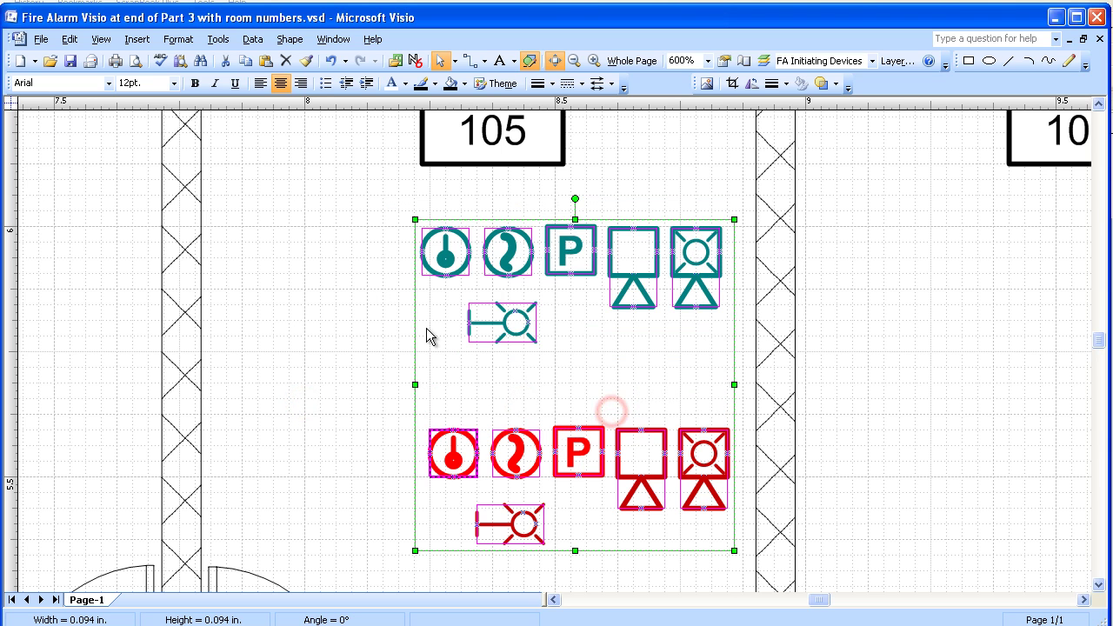
pyautogui.click(364, 304)
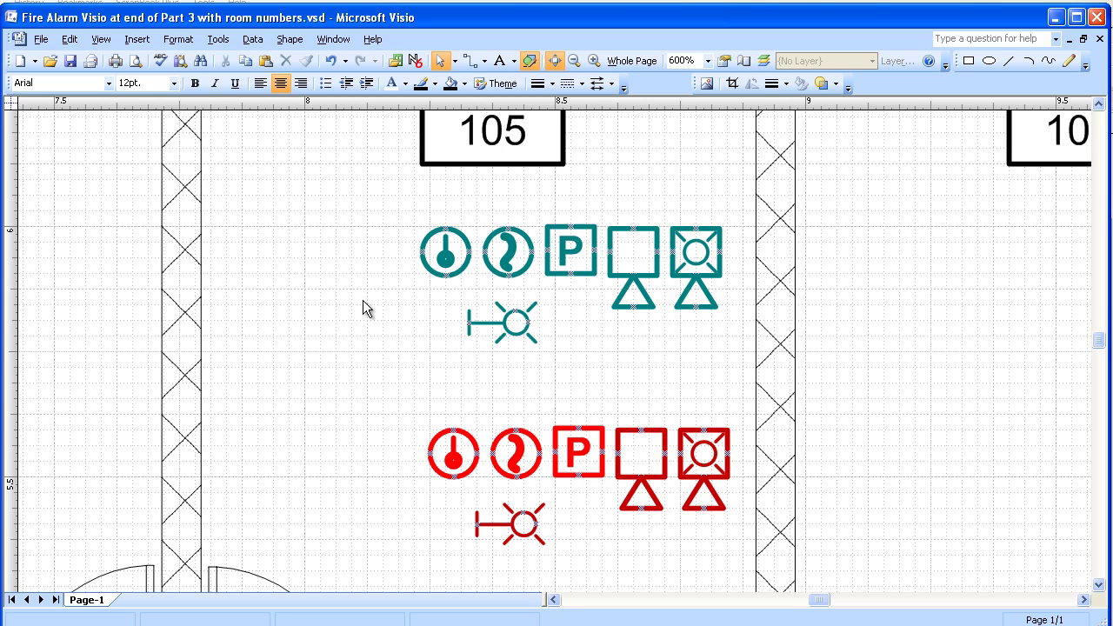
pyautogui.click(105, 41)
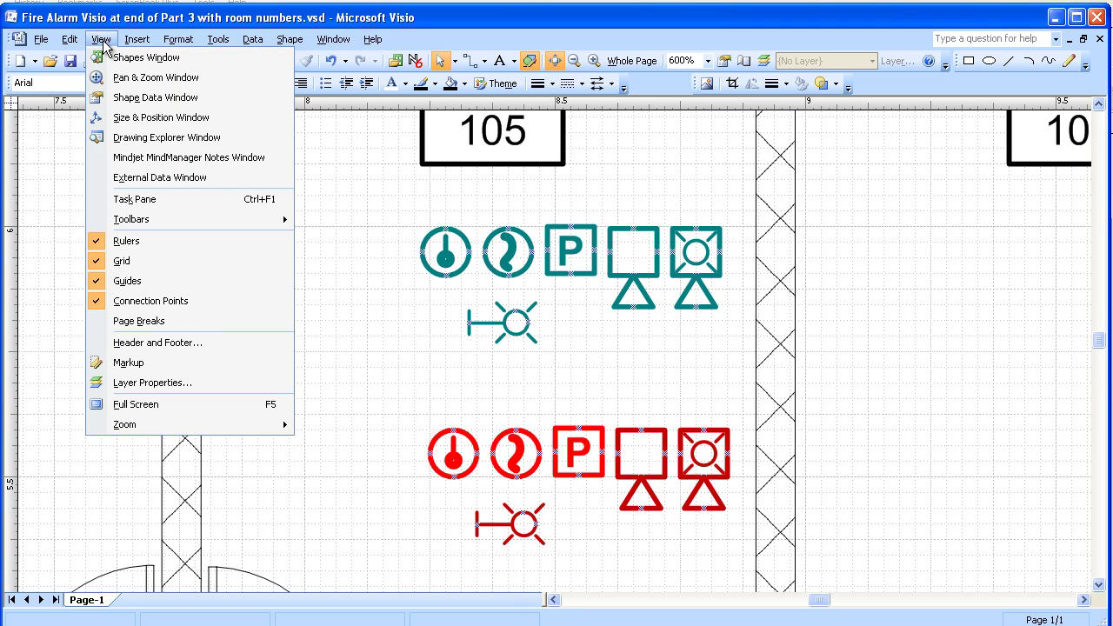
pyautogui.click(141, 97)
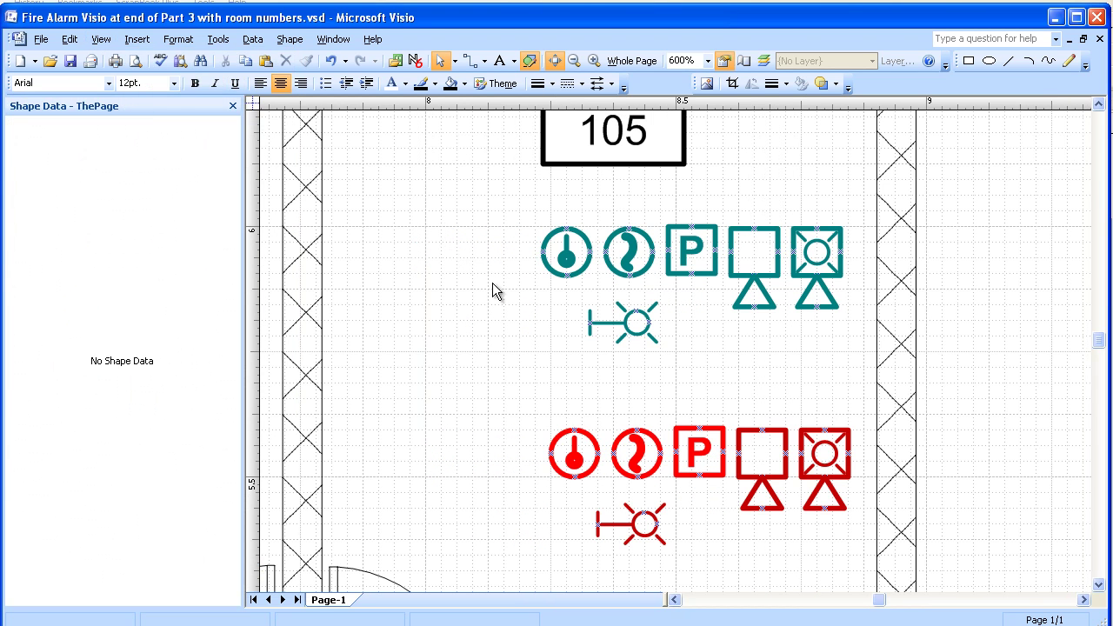
# Set the teal and red thermometer symbols' Type to Heat Detector.
pyautogui.click(544, 245)
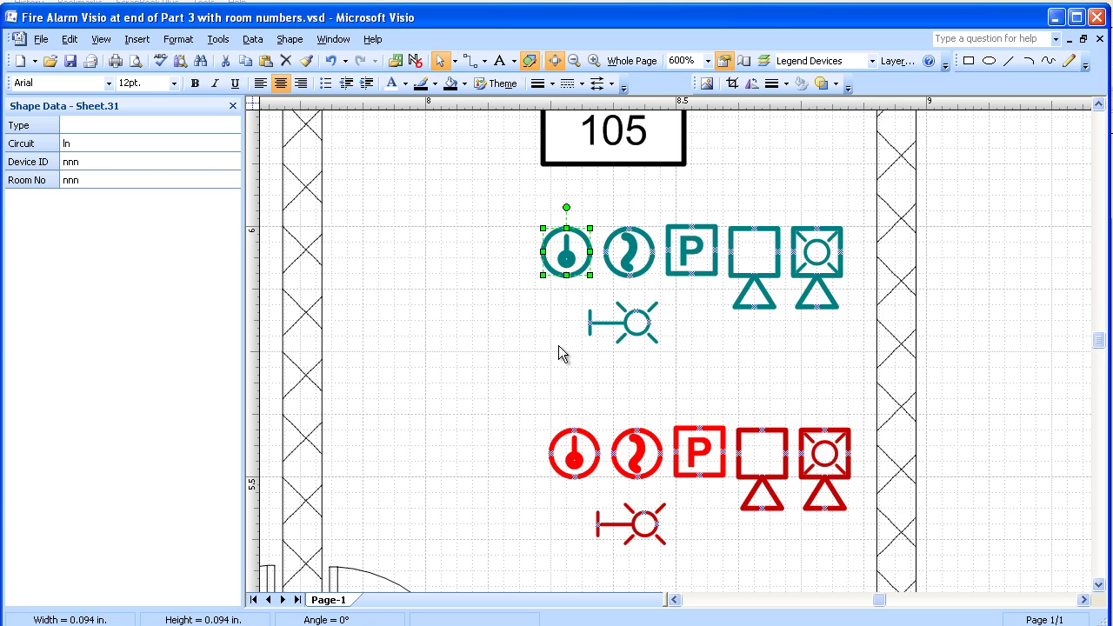
pyautogui.keyDown('shift'); pyautogui.click(553, 437); pyautogui.keyUp('shift')
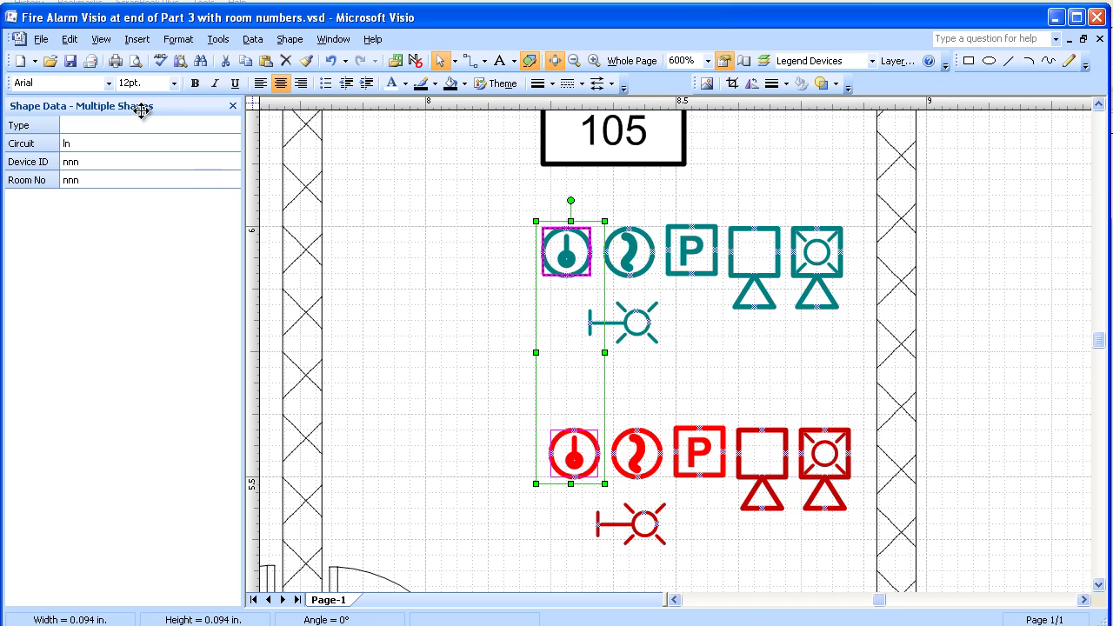
pyautogui.click(87, 121)
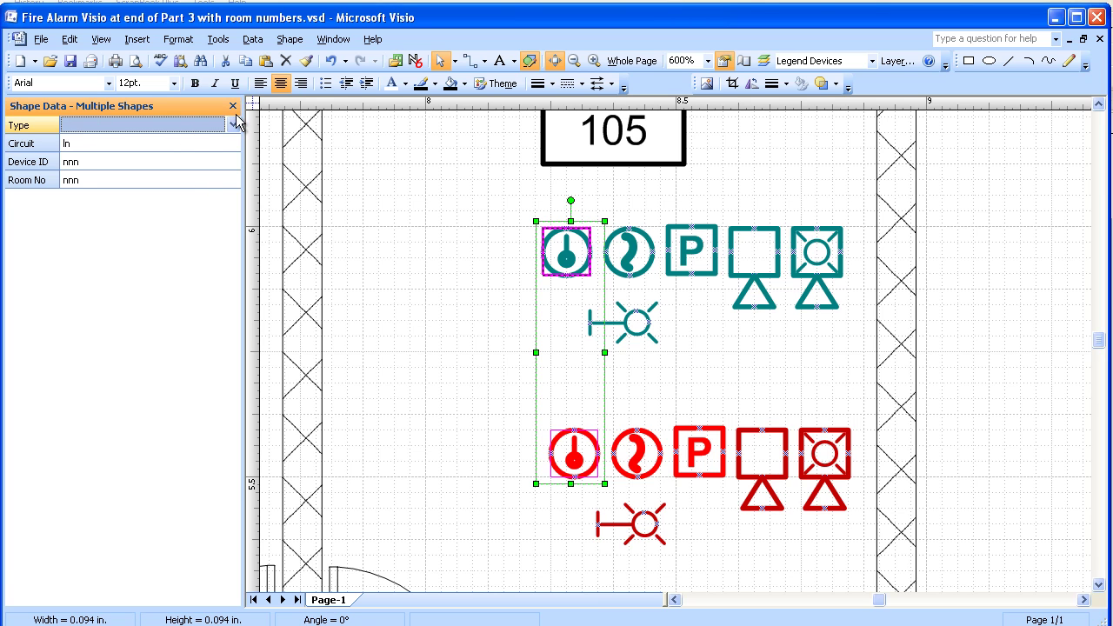
pyautogui.click(233, 124)
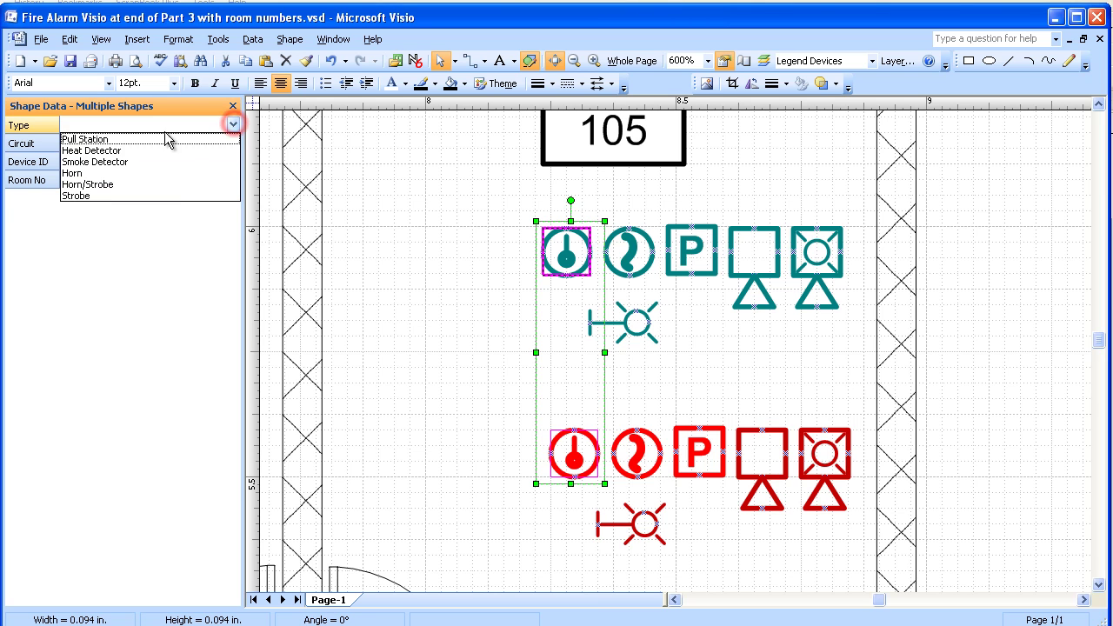
pyautogui.click(98, 150)
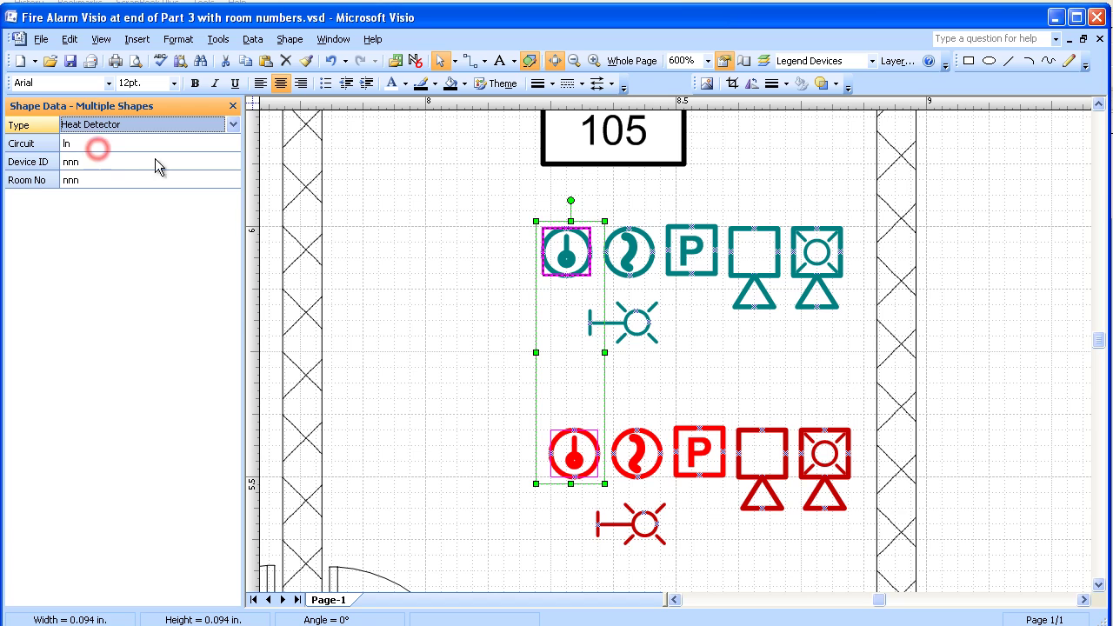
pyautogui.click(405, 331)
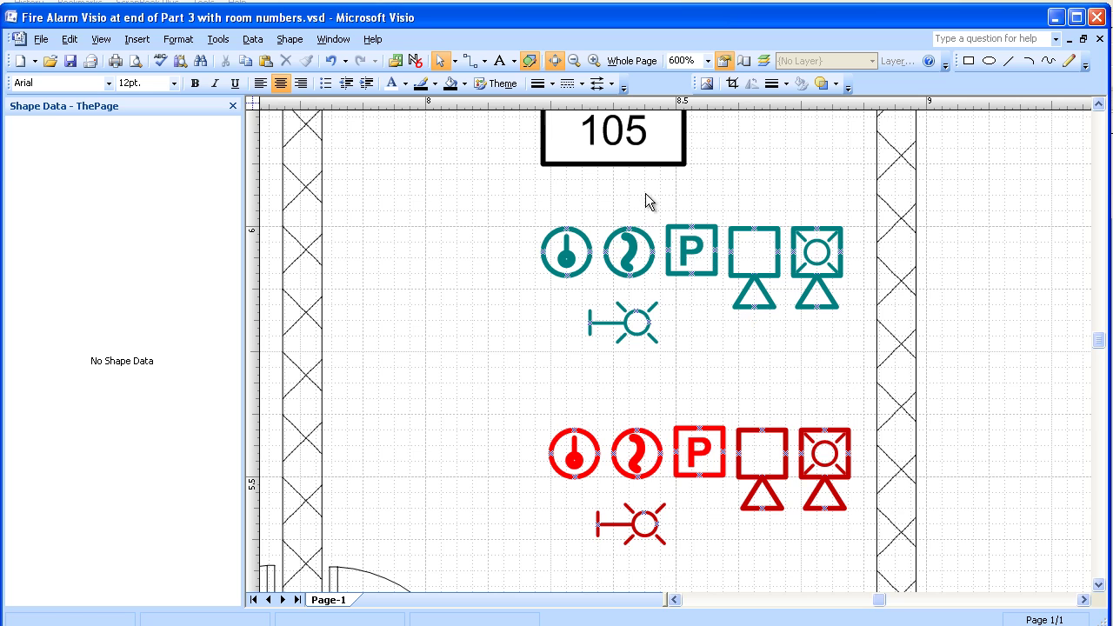
# Set the teal and red question-mark symbols' Type to Smoke Detector.
pyautogui.click(626, 245)
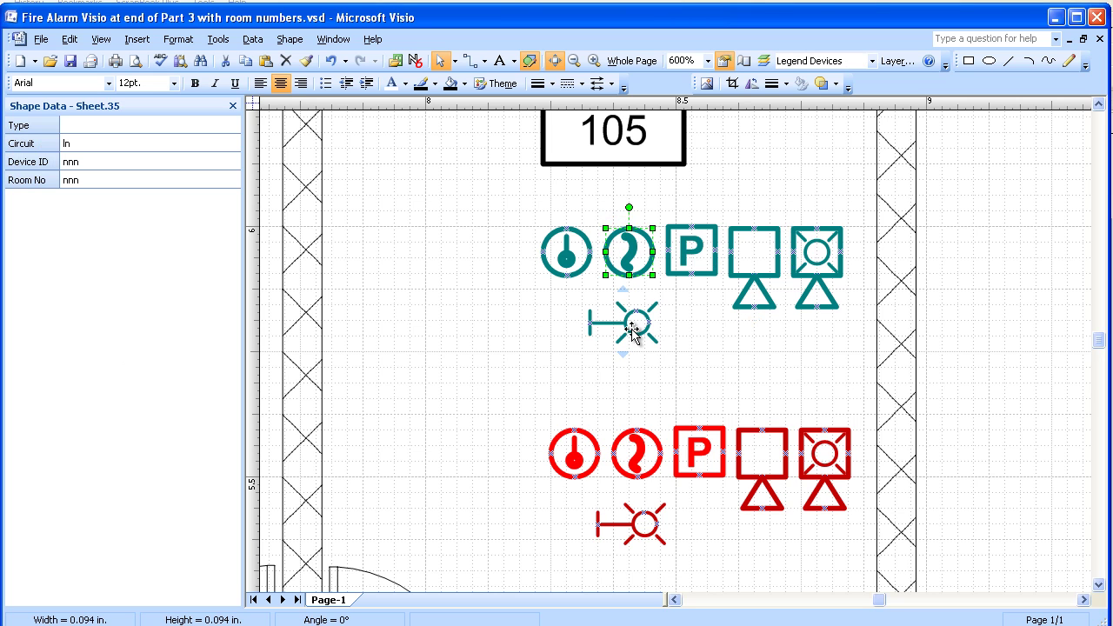
pyautogui.keyDown('shift'); pyautogui.click(642, 443); pyautogui.keyUp('shift')
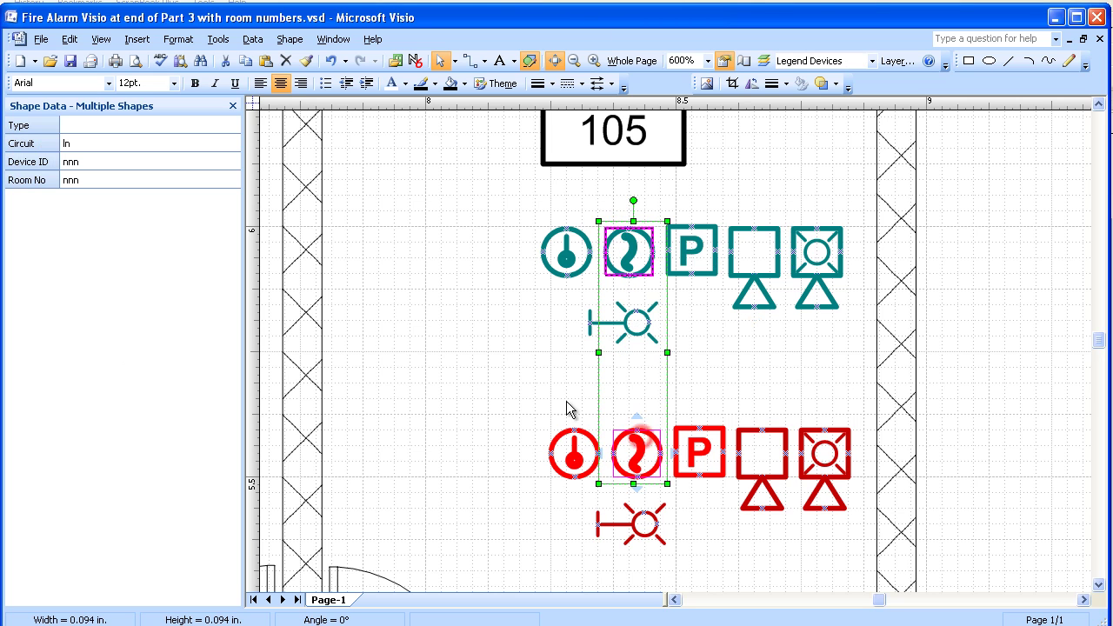
pyautogui.click(169, 125)
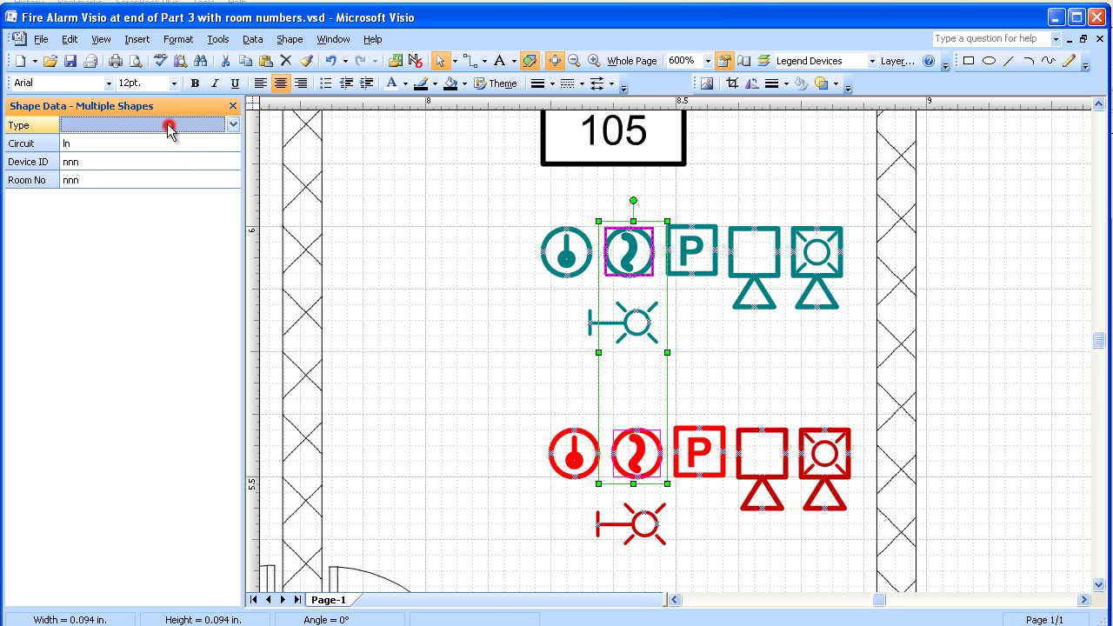
pyautogui.click(233, 124)
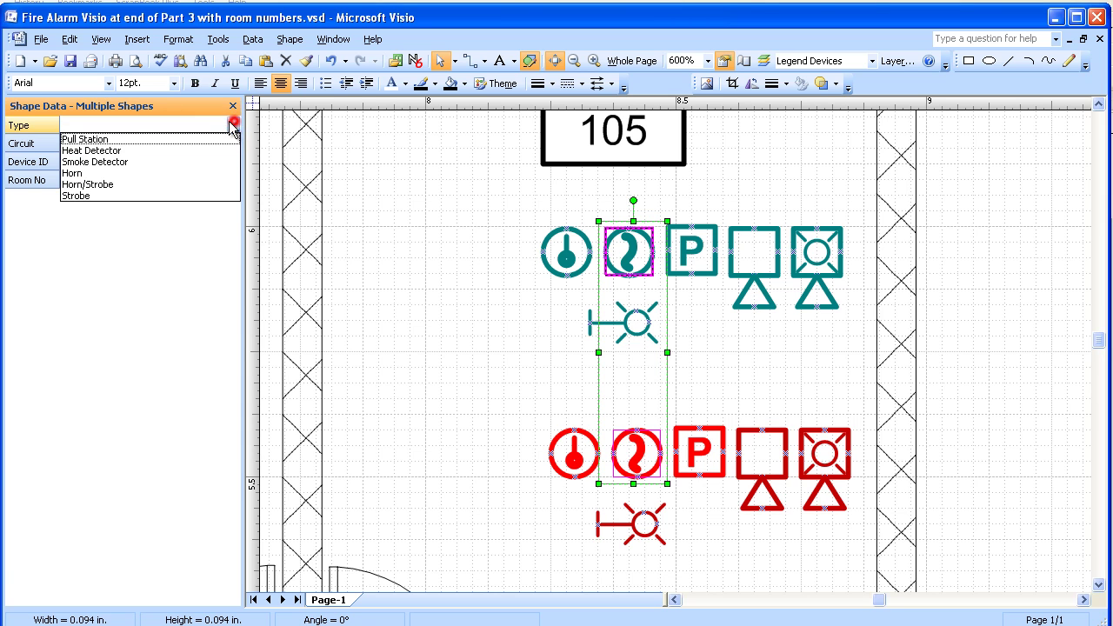
pyautogui.click(105, 161)
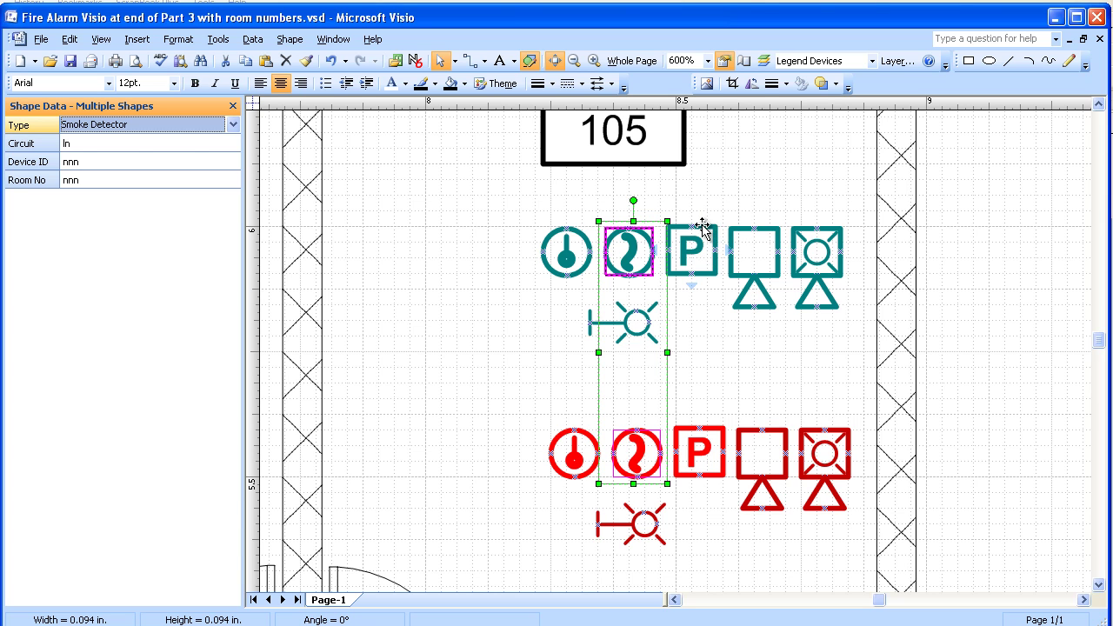
pyautogui.click(701, 196)
pyautogui.click(702, 230)
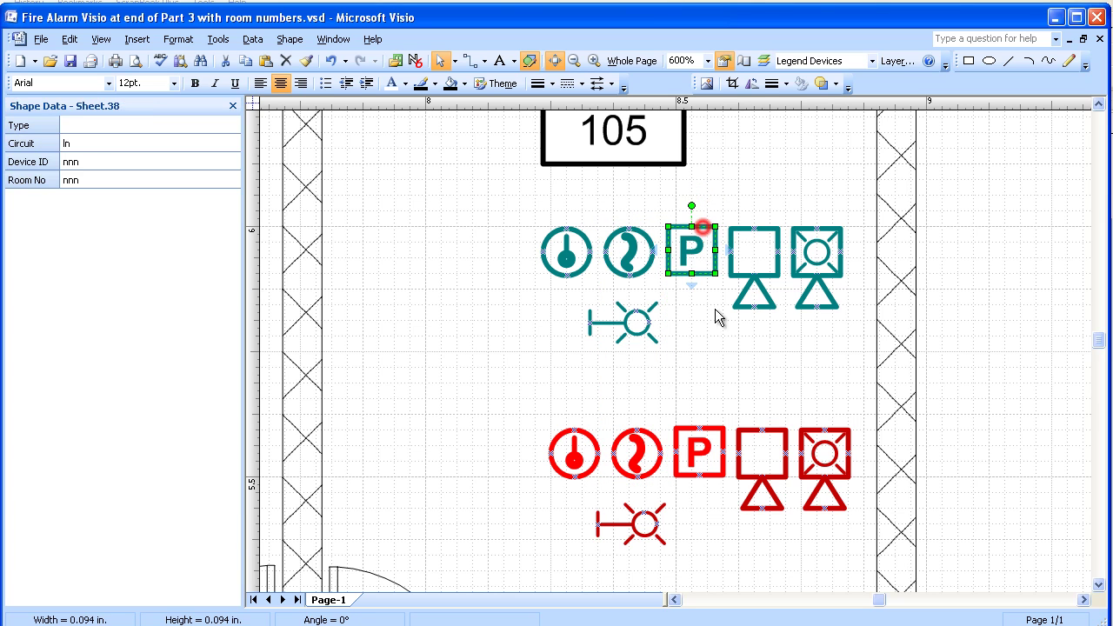
# Set both P symbols' Type to Pull Station.
pyautogui.keyDown('shift'); pyautogui.click(696, 431); pyautogui.keyUp('shift')
pyautogui.click(131, 123)
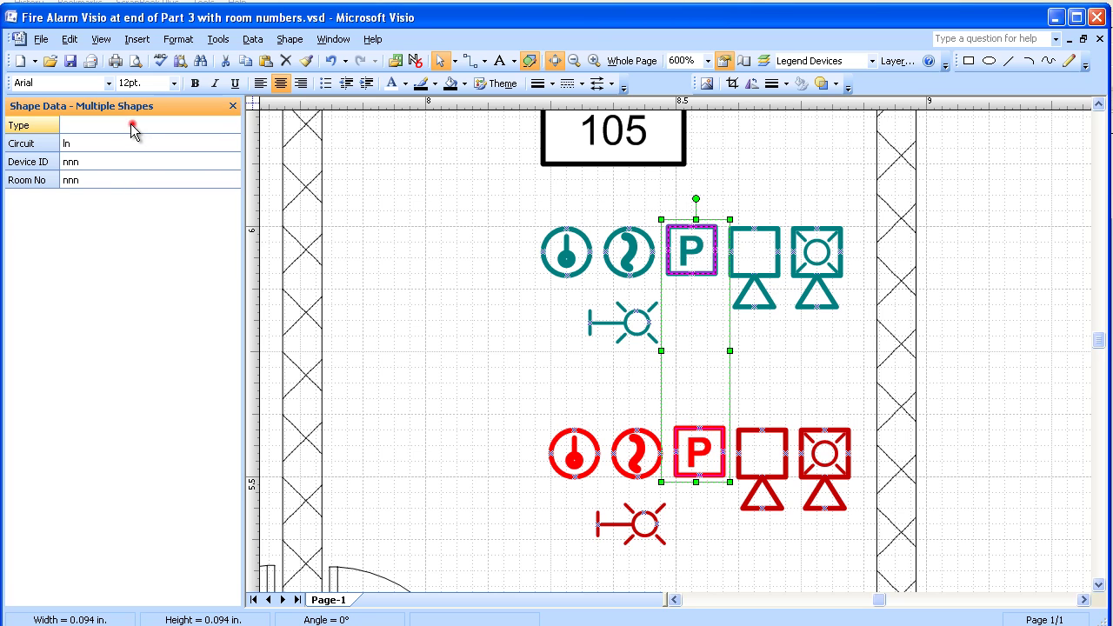
pyautogui.click(233, 127)
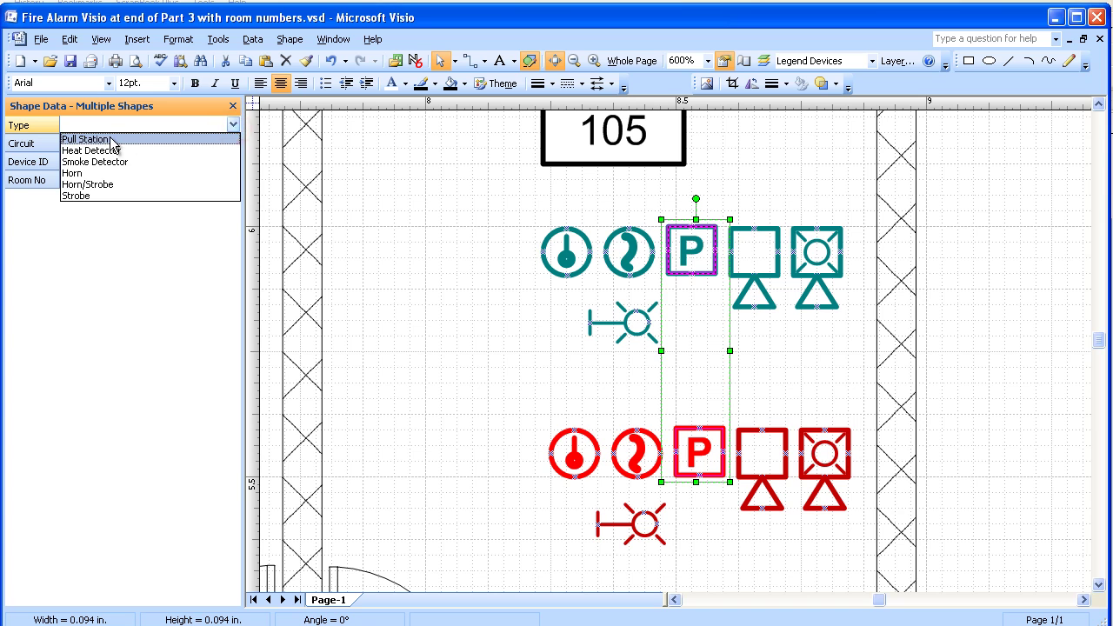
pyautogui.click(140, 140)
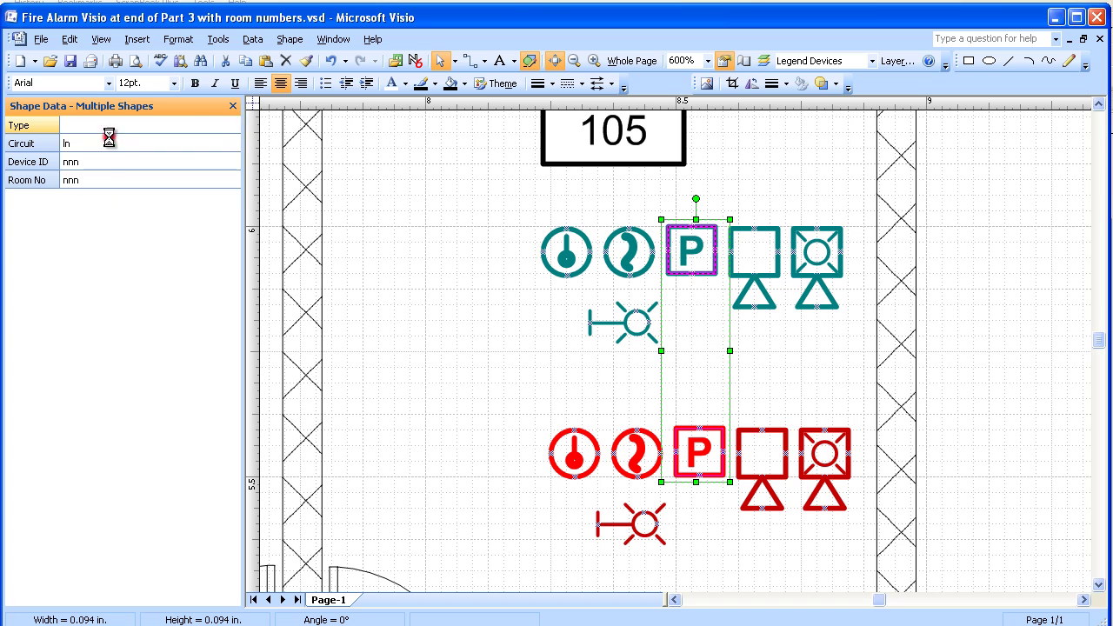
pyautogui.click(771, 169)
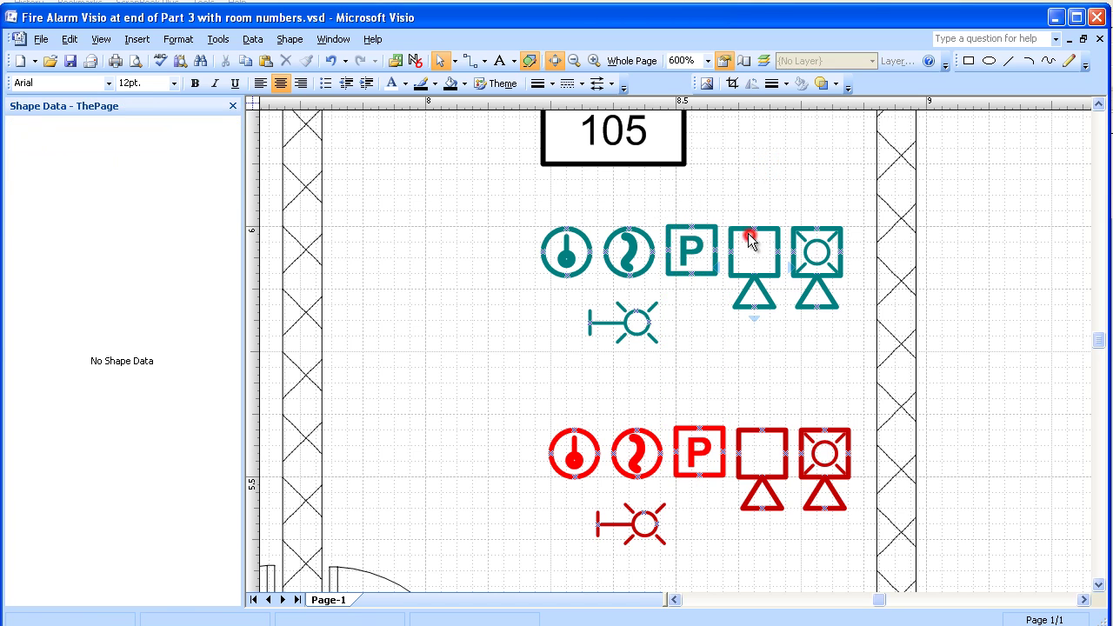
# Set both square-over-triangle symbols' Type to Horn.
pyautogui.click(752, 243)
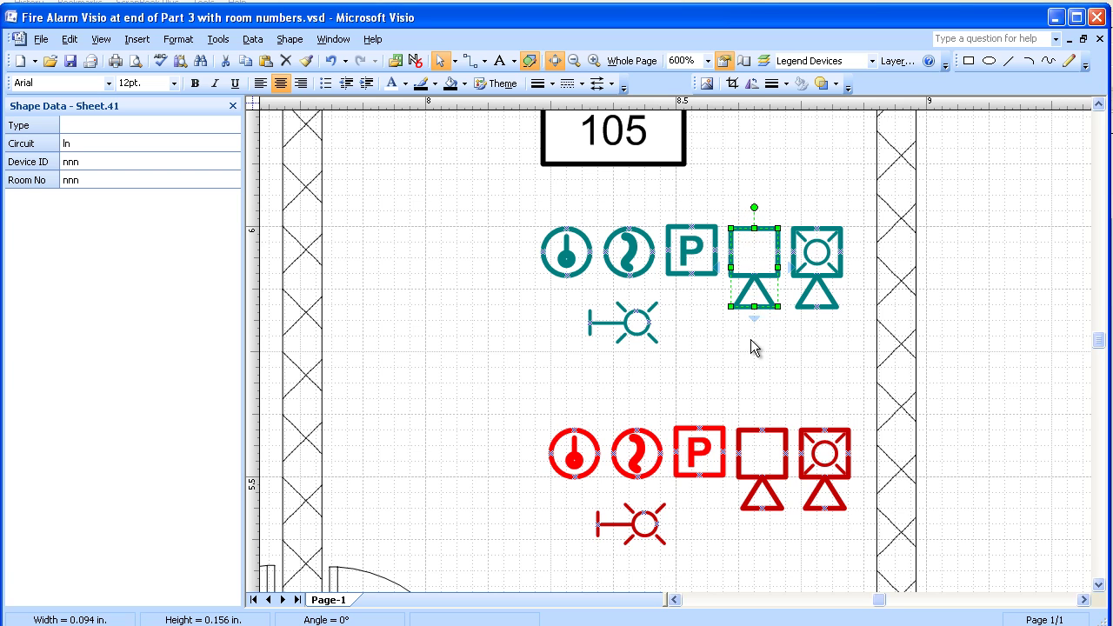
pyautogui.keyDown('shift'); pyautogui.click(761, 432); pyautogui.keyUp('shift')
pyautogui.click(83, 123)
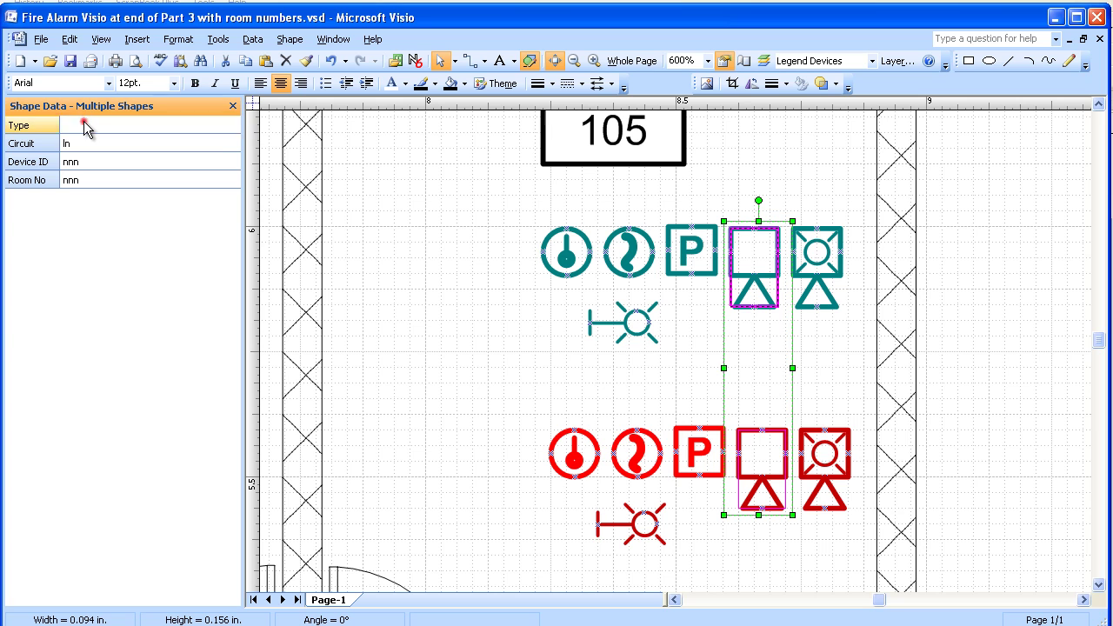
pyautogui.click(231, 127)
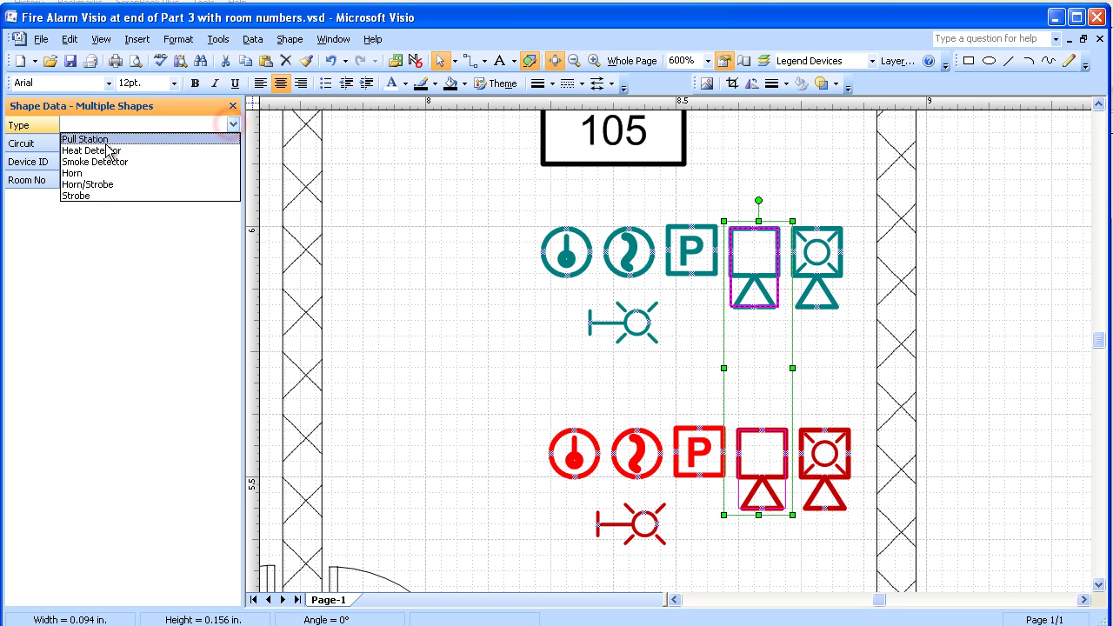
pyautogui.click(80, 174)
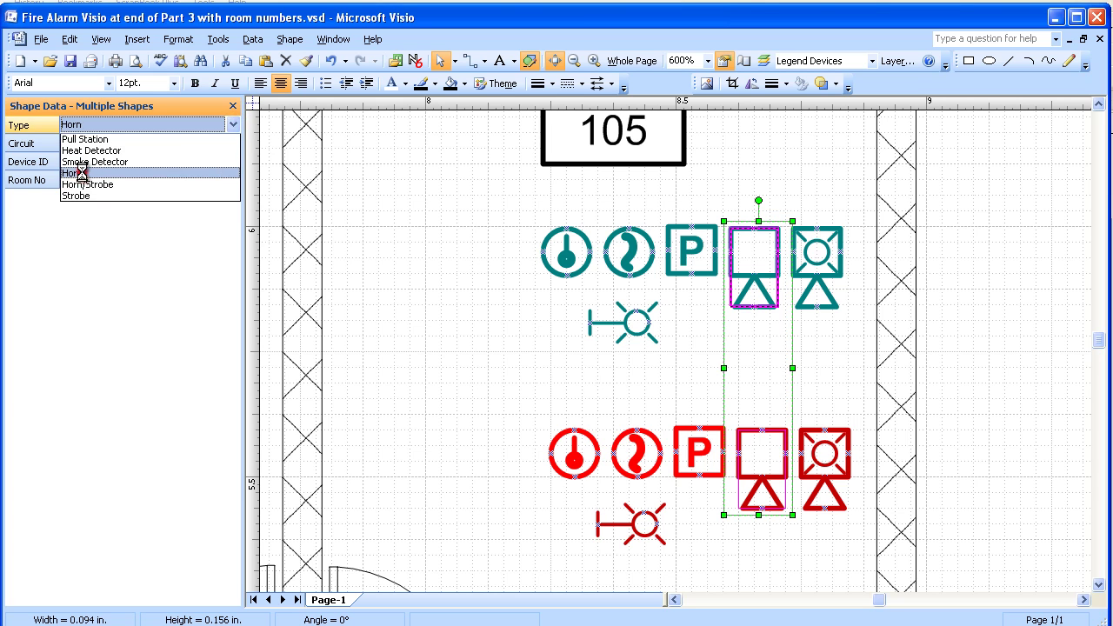
pyautogui.click(827, 182)
# Set the Type of both crossed-box horn/strobe symbols to Horn/Strobe in Shape Data.
pyautogui.click(815, 229)
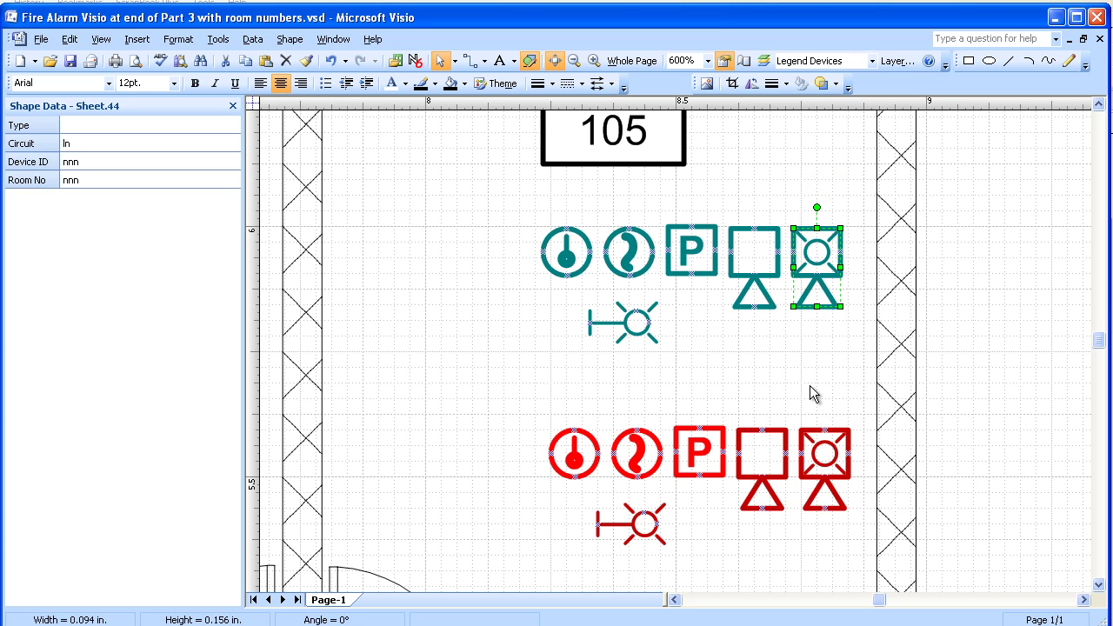
pyautogui.keyDown('shift'); pyautogui.click(818, 442); pyautogui.keyUp('shift')
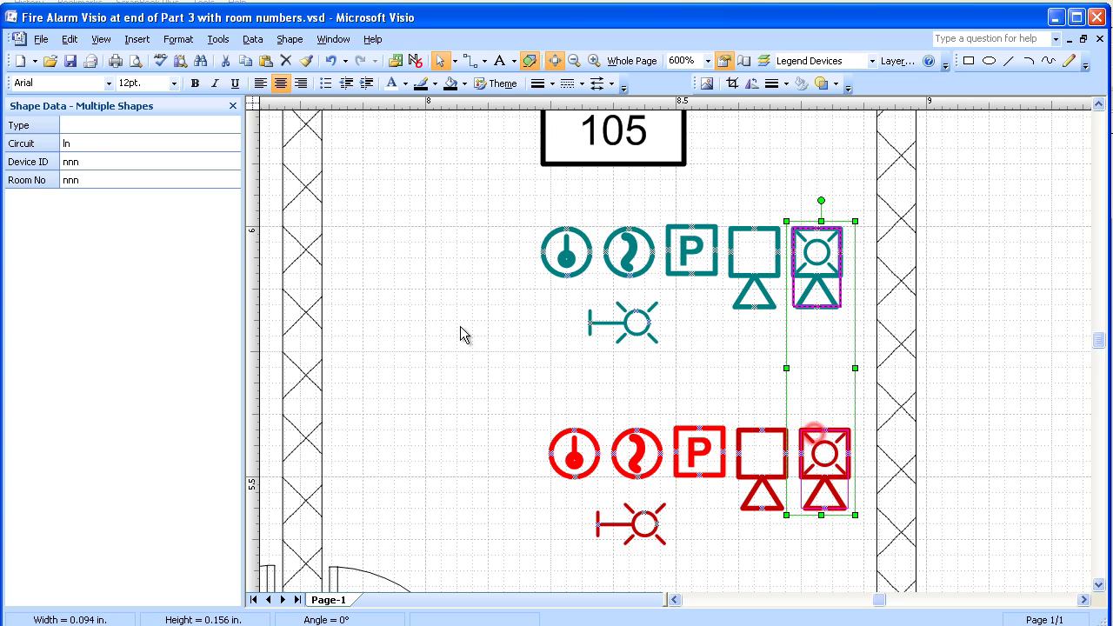
pyautogui.click(96, 122)
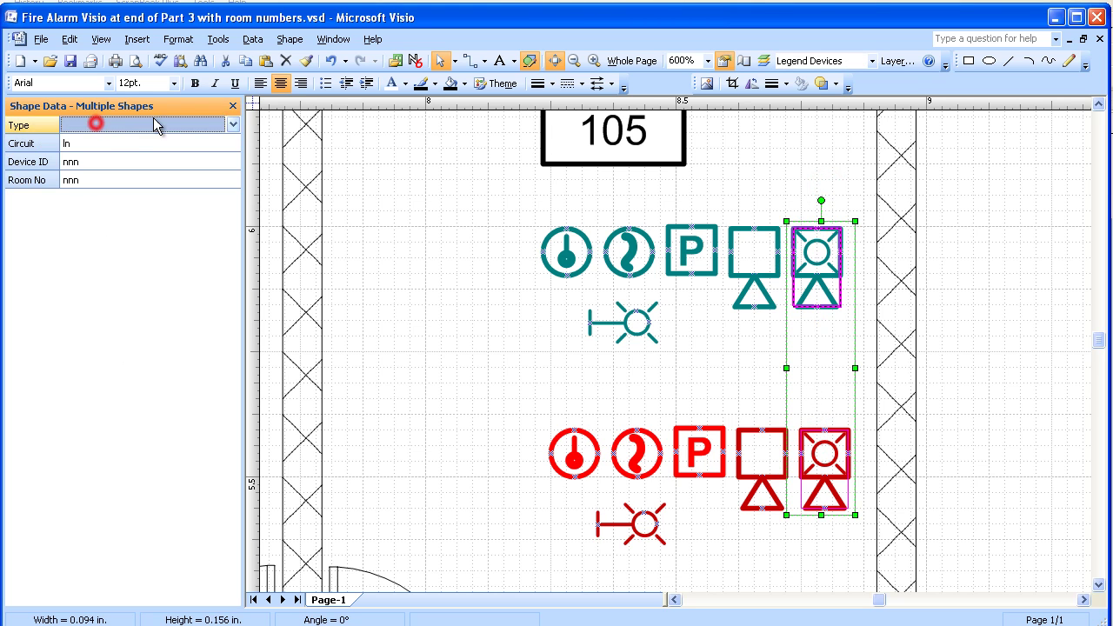
pyautogui.click(233, 124)
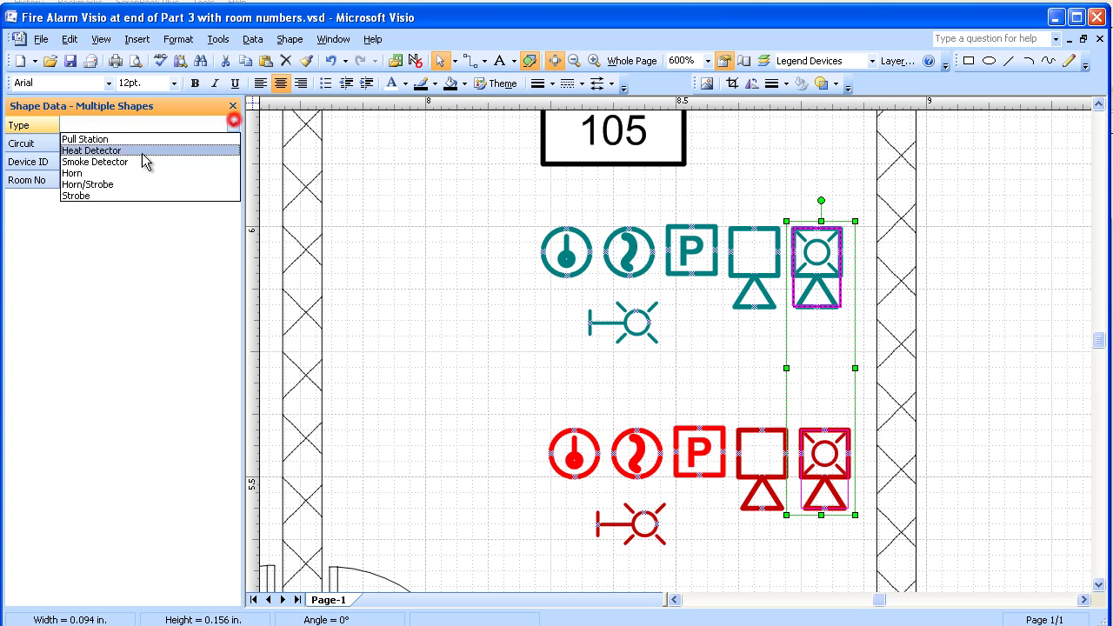
pyautogui.click(75, 184)
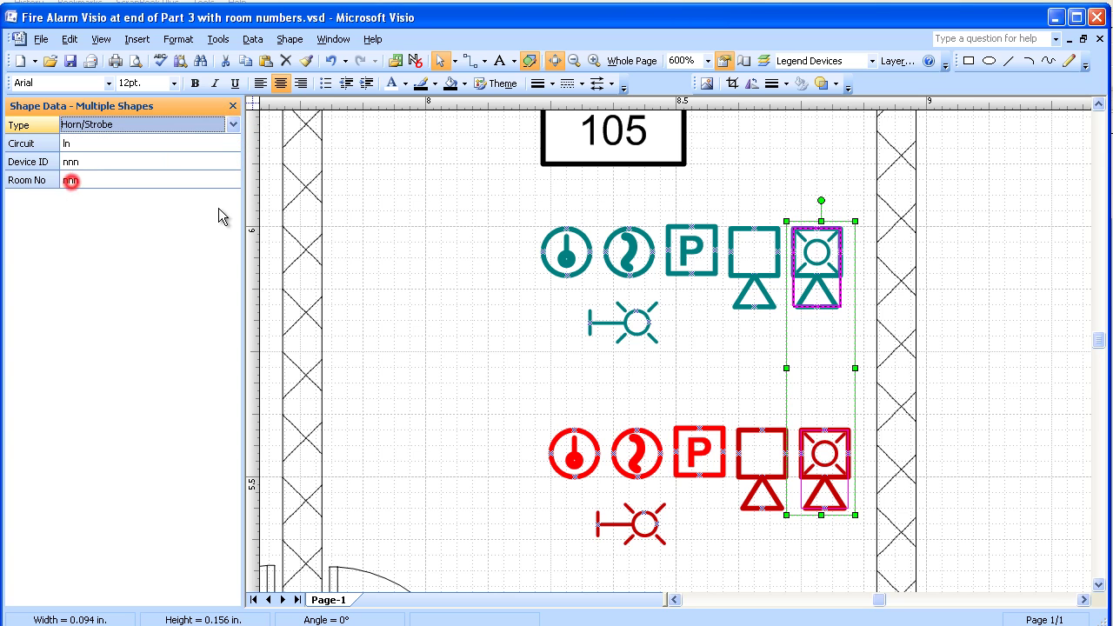
pyautogui.click(460, 328)
# Set the Type of both wall strobe symbols to Strobe in Shape Data.
pyautogui.click(602, 324)
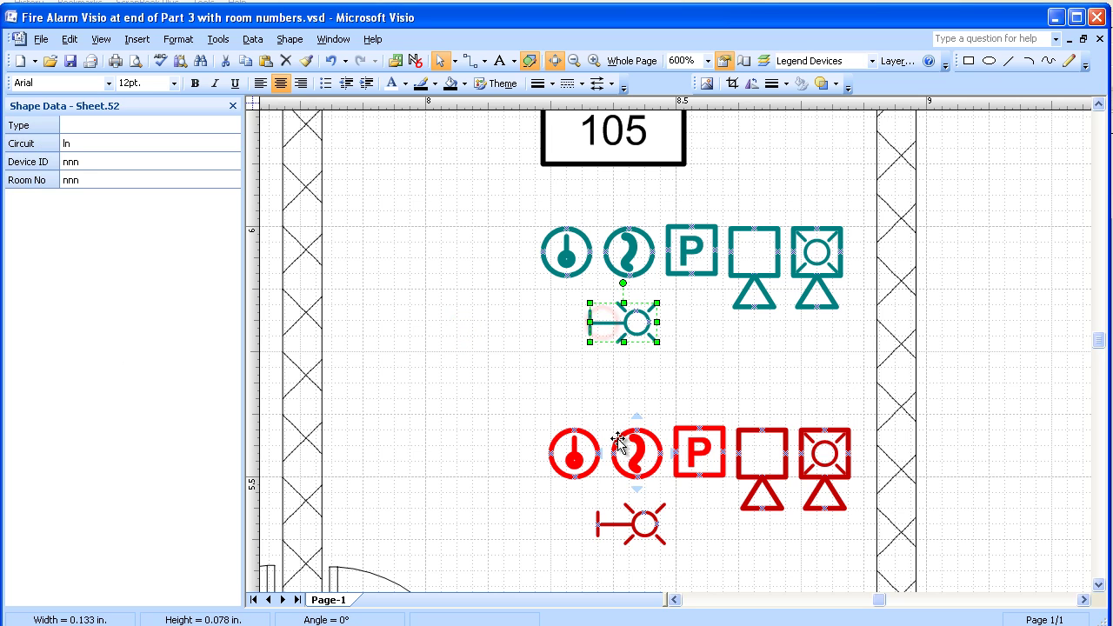
pyautogui.keyDown('shift'); pyautogui.click(622, 524); pyautogui.keyUp('shift')
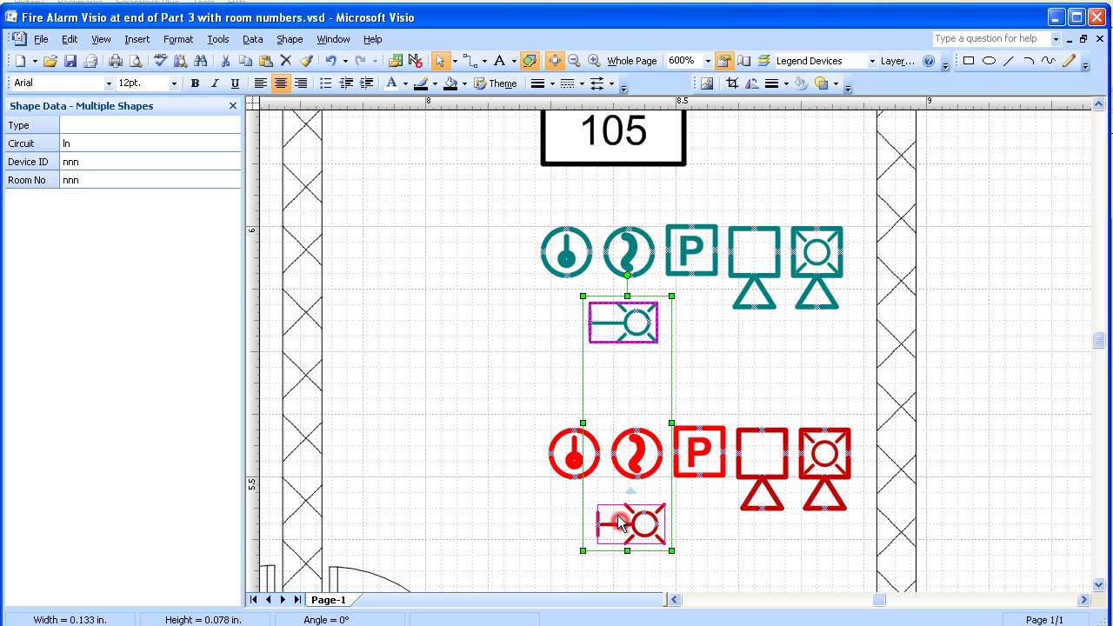
pyautogui.click(73, 124)
pyautogui.click(234, 125)
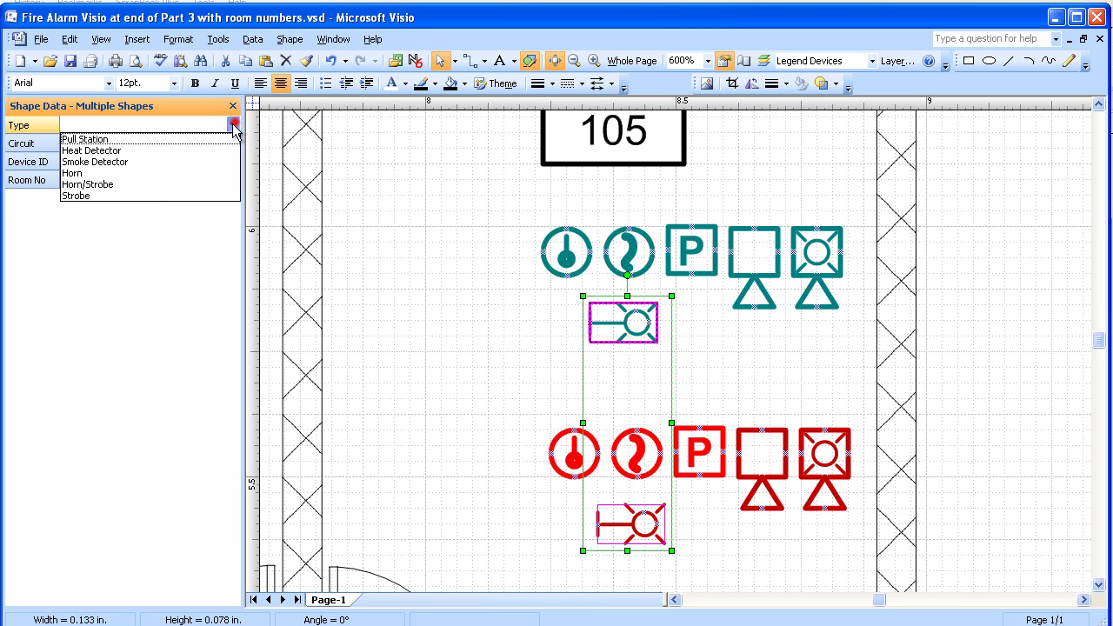
pyautogui.click(85, 195)
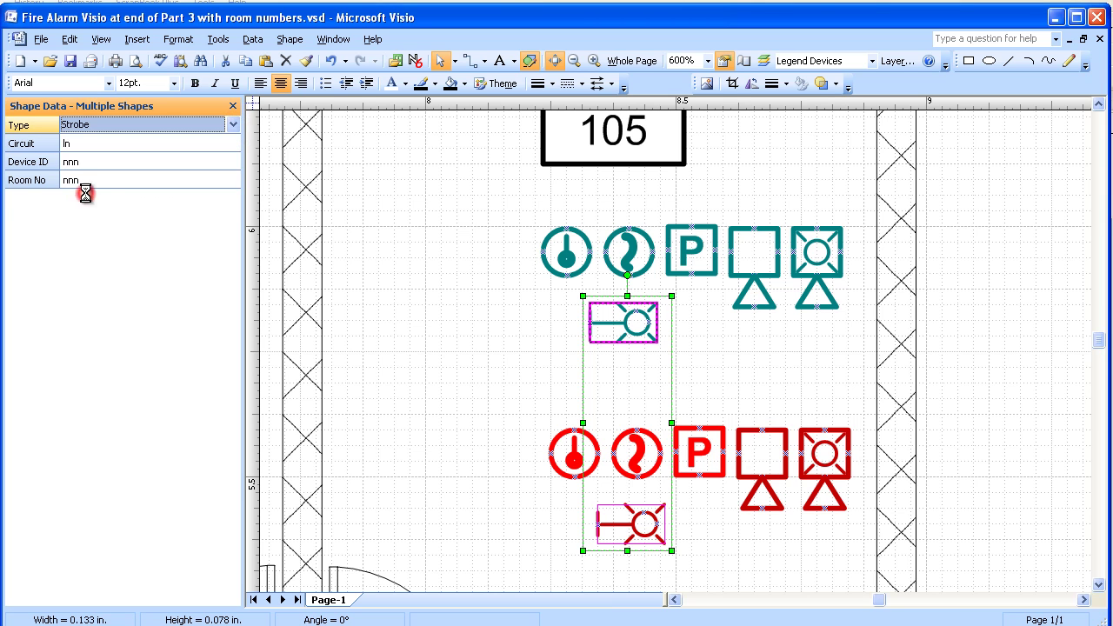
pyautogui.click(427, 276)
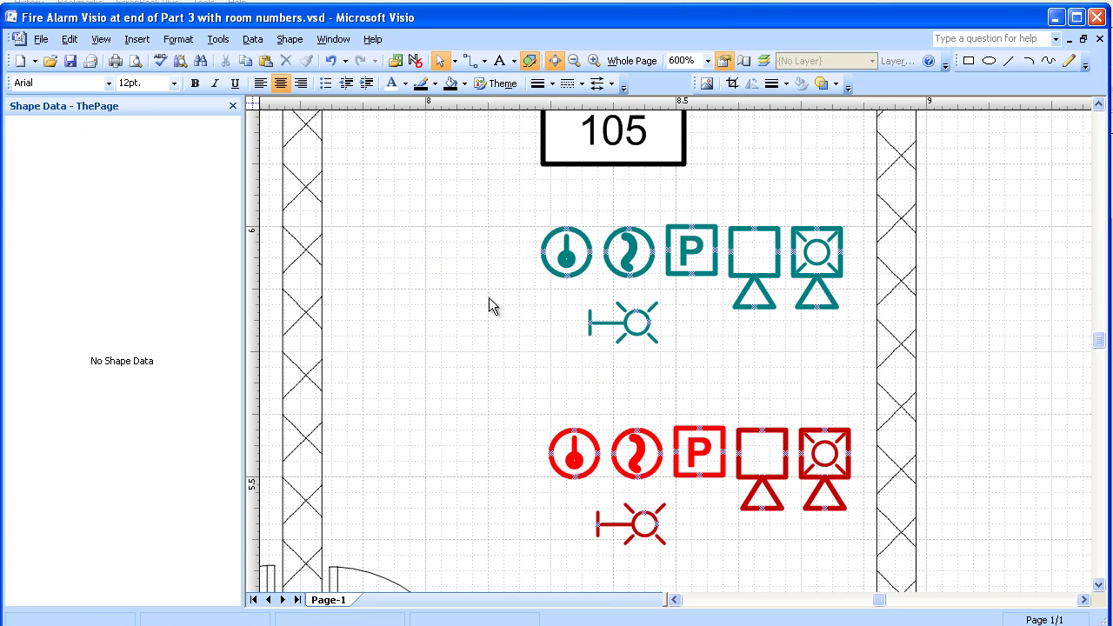
pyautogui.moveTo(616, 298)
pyautogui.click(691, 229)
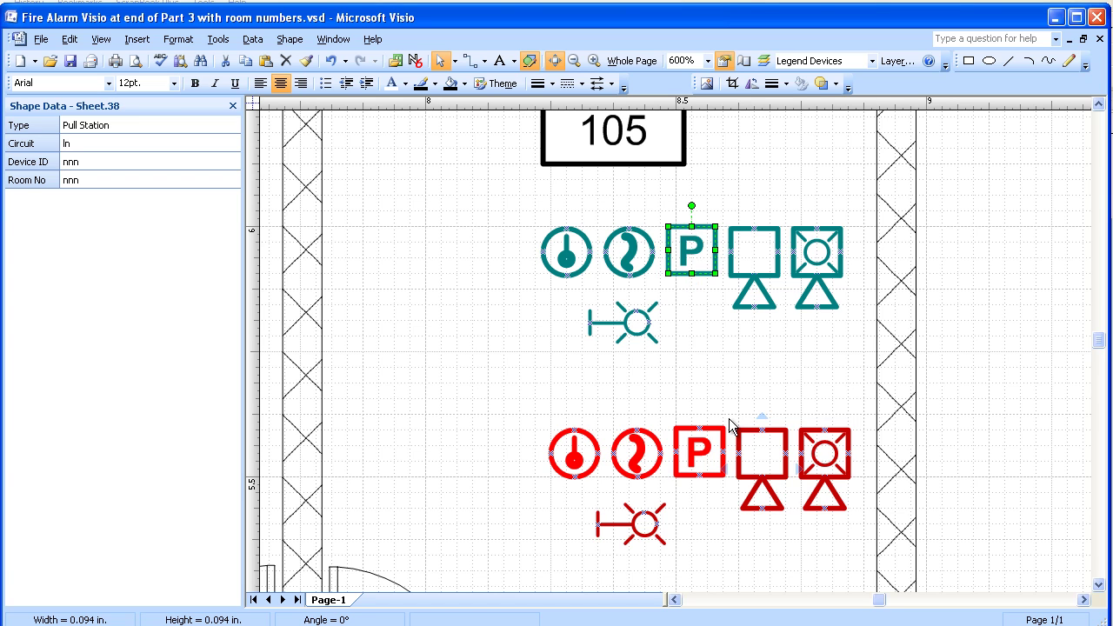
pyautogui.click(705, 428)
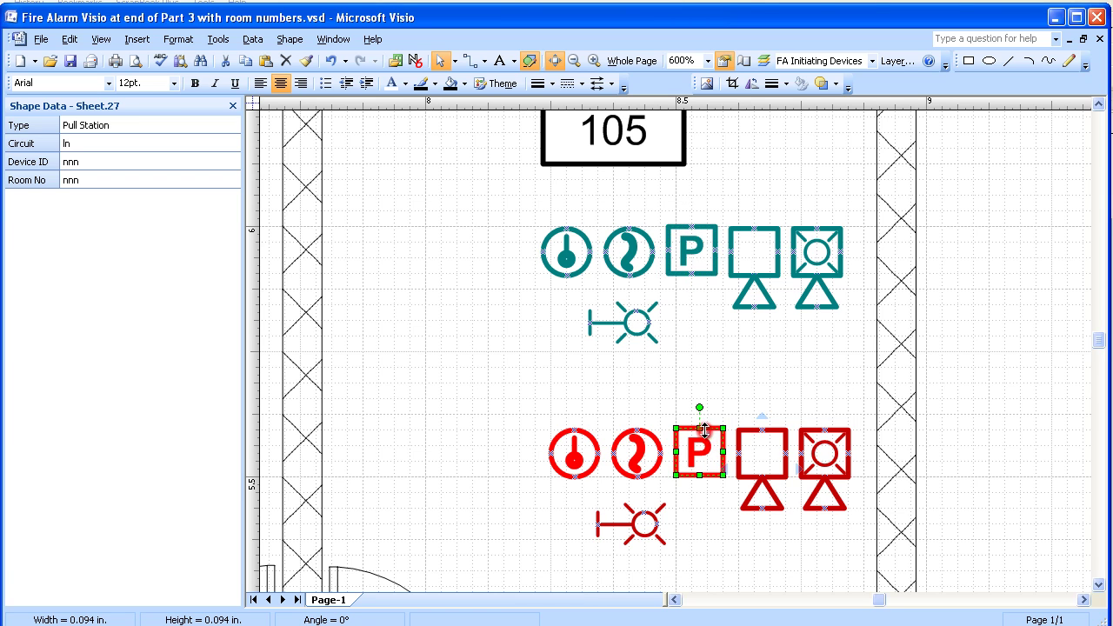
pyautogui.click(513, 394)
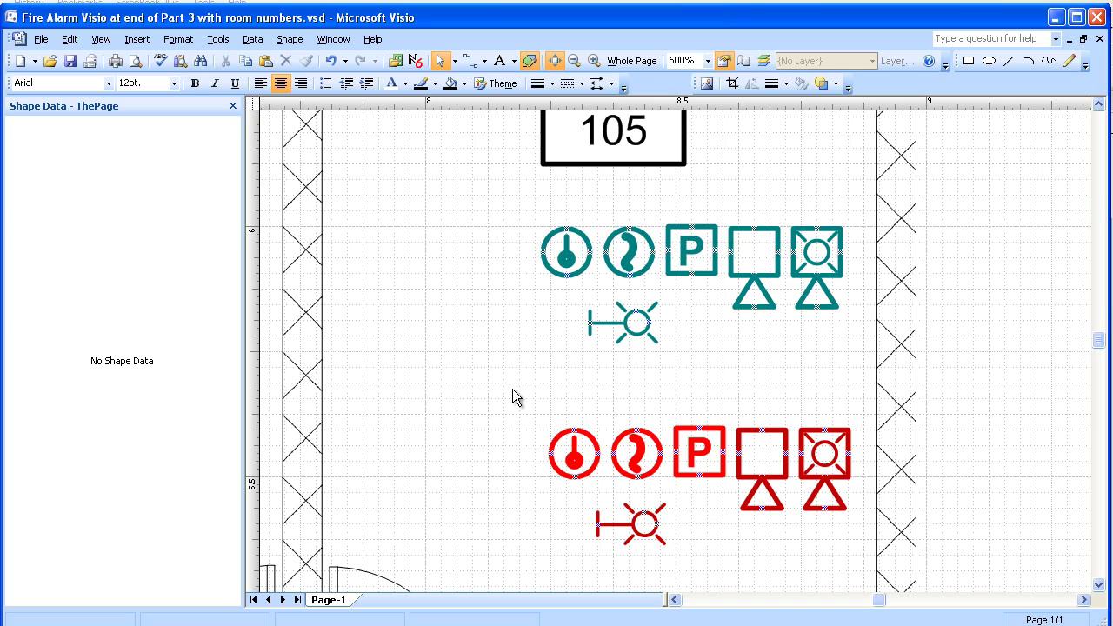